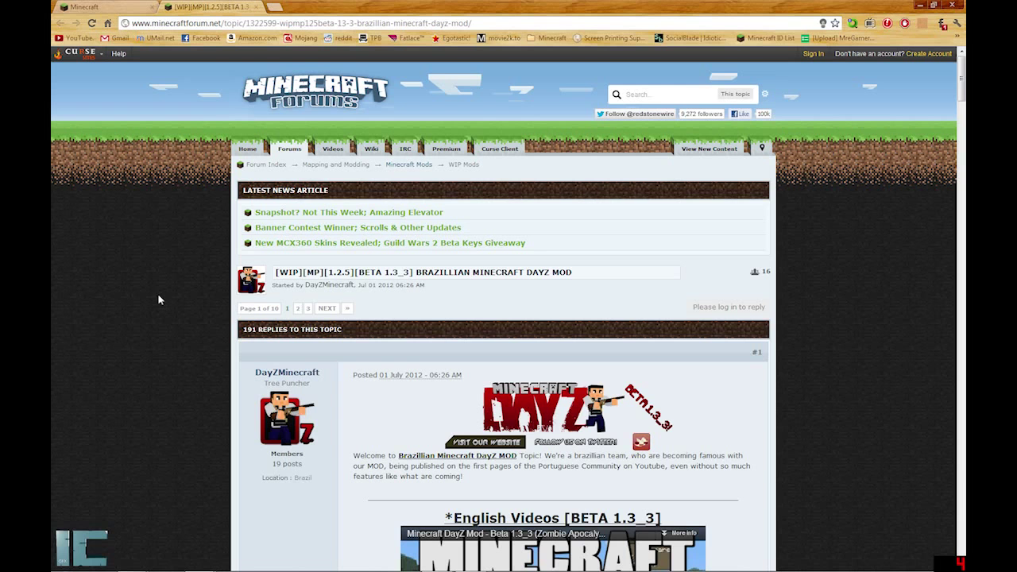
- Download minecraft_server.jar from minecraft.net's download page and keep it despite Chrome's safety warning
click(93, 6)
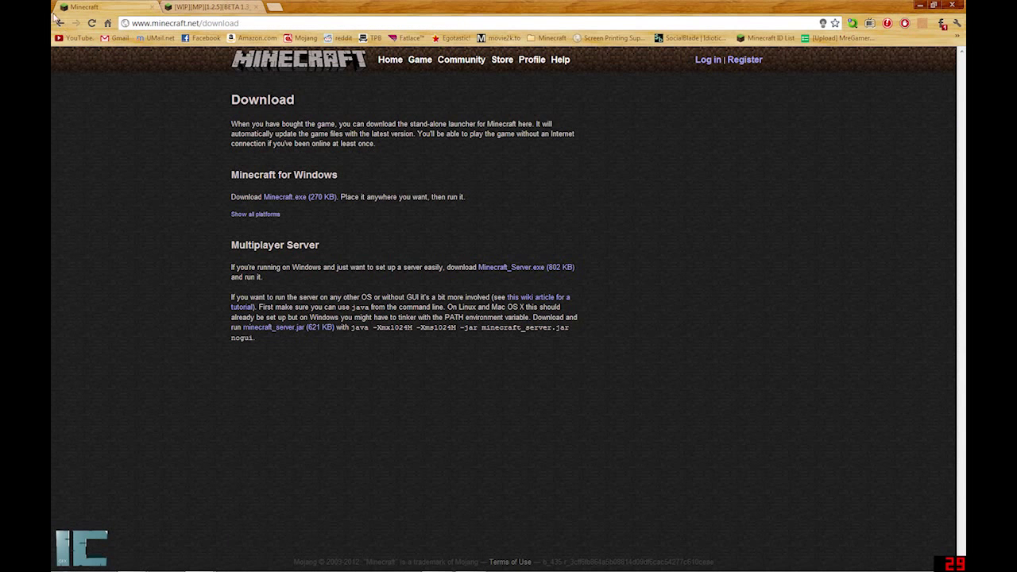
click(59, 23)
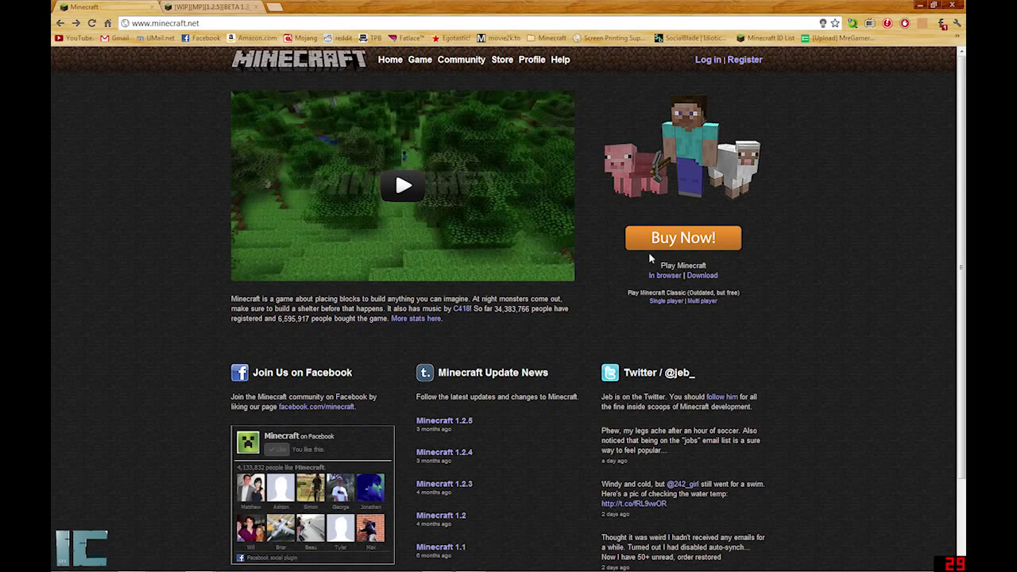
click(707, 276)
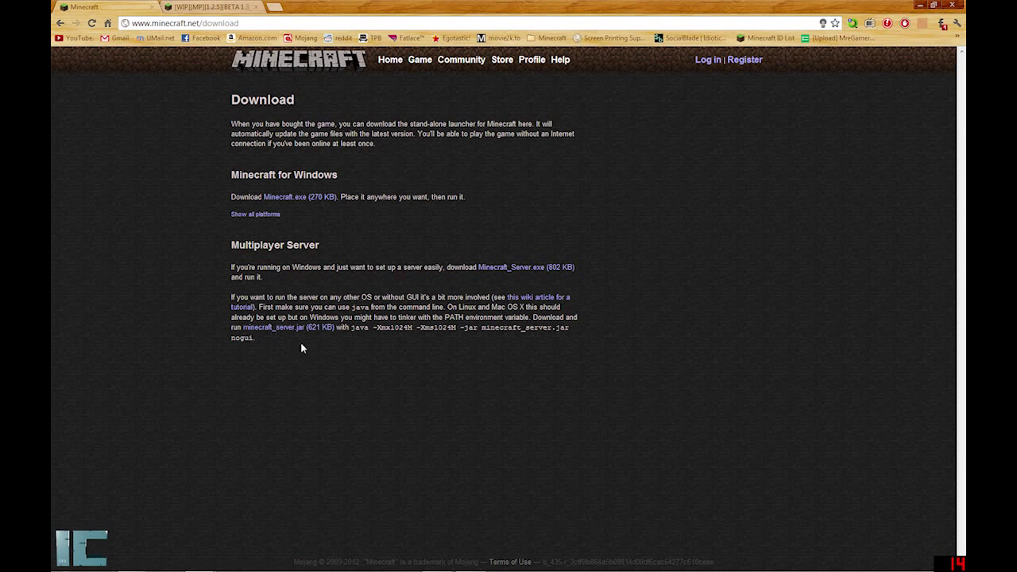
click(296, 332)
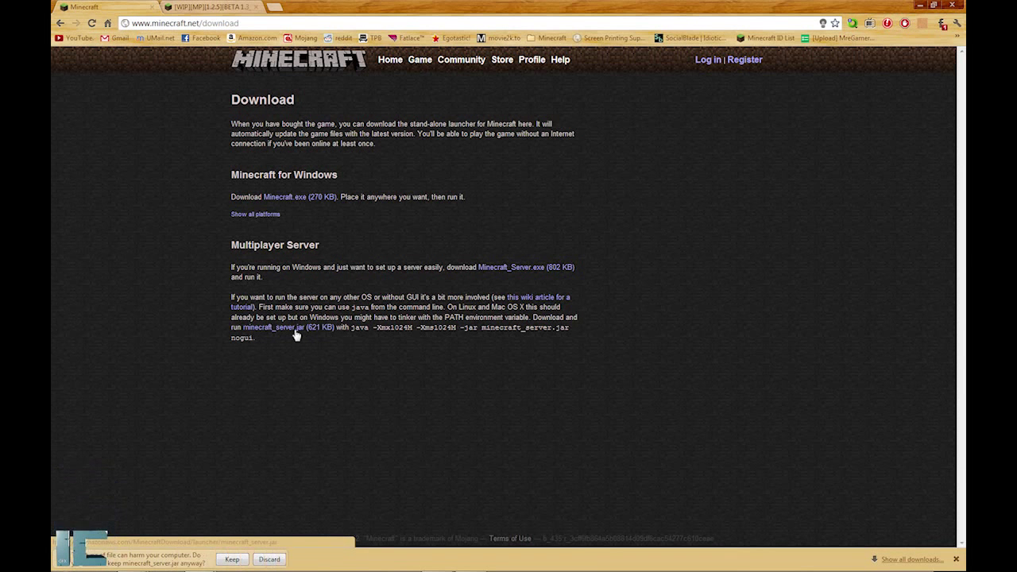
click(269, 560)
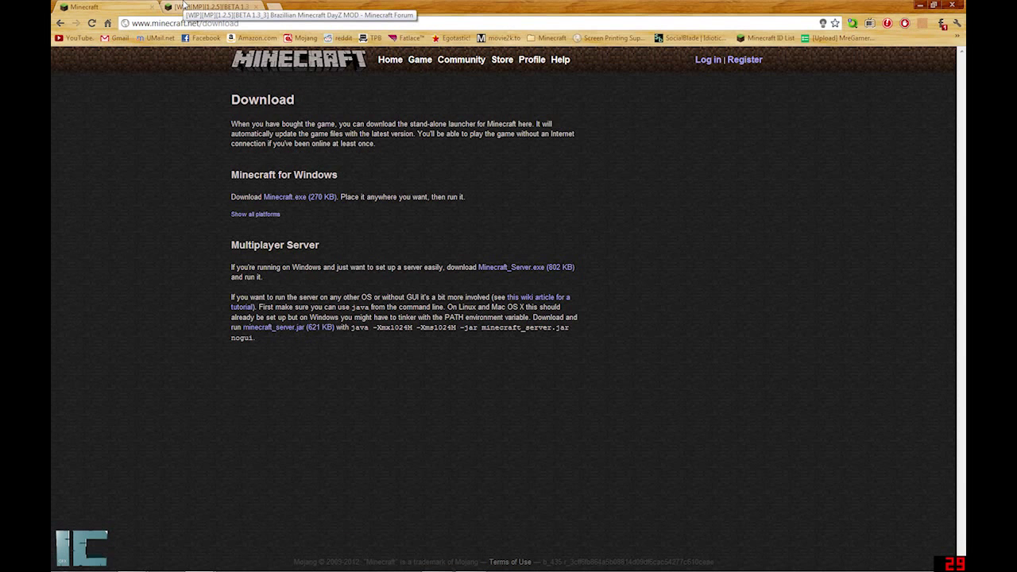
- Scroll the DayZ mod forum topic to the Server Installation Tutorial text, then minimize Chrome
click(184, 5)
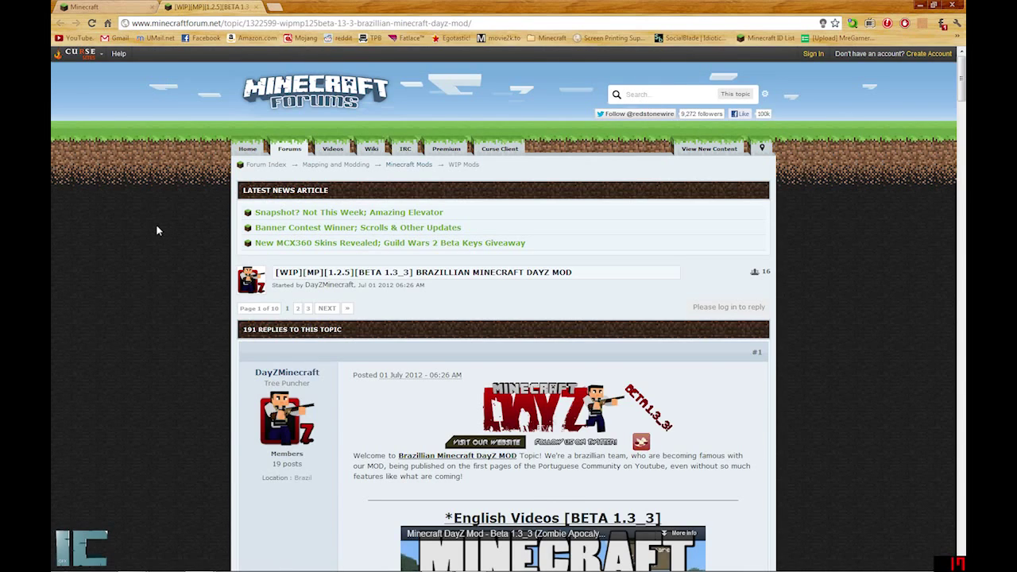
scroll(156, 230, down, 5)
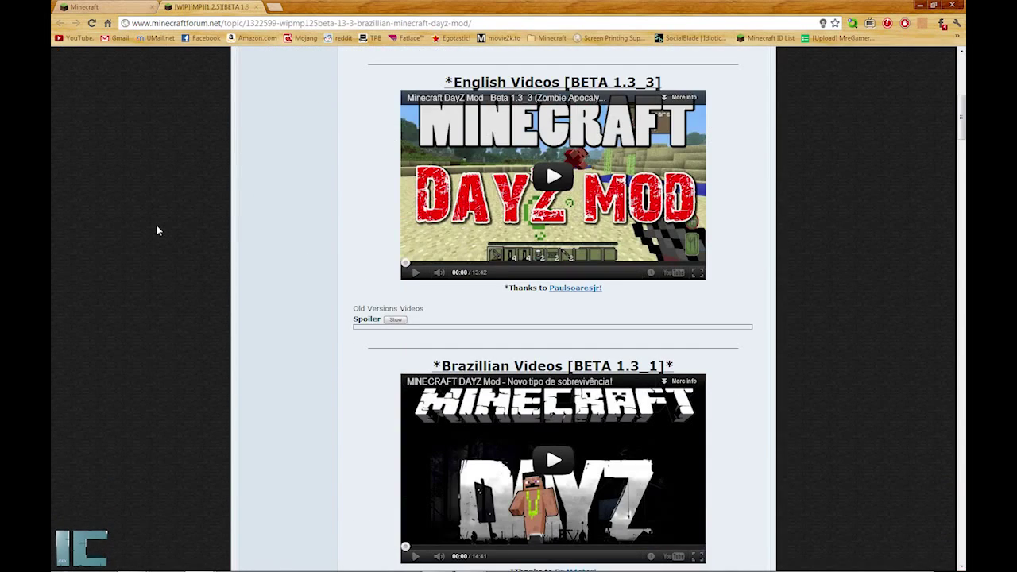
scroll(157, 230, down, 13)
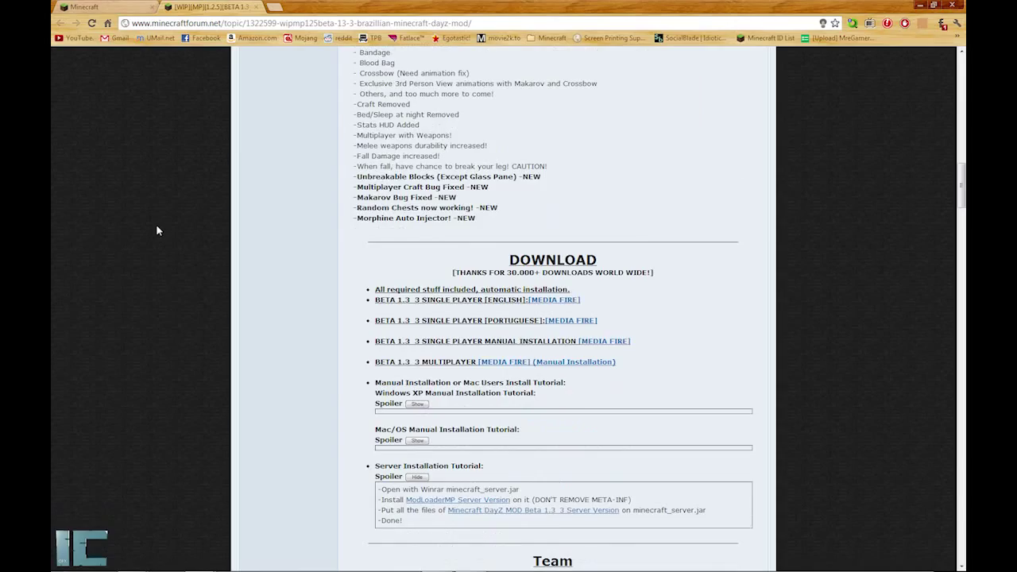
scroll(157, 231, down, 1)
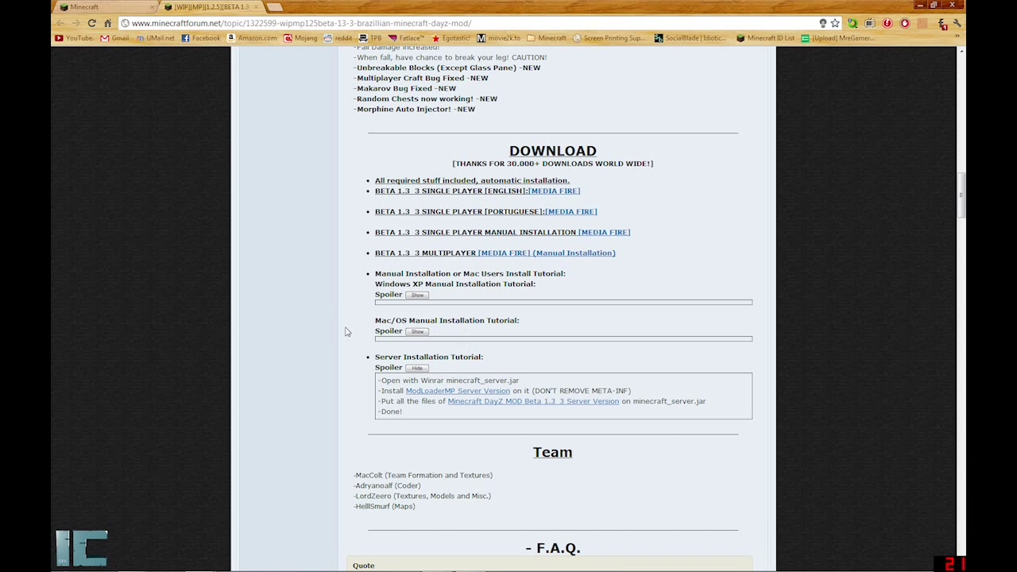
scroll(288, 326, down, 1)
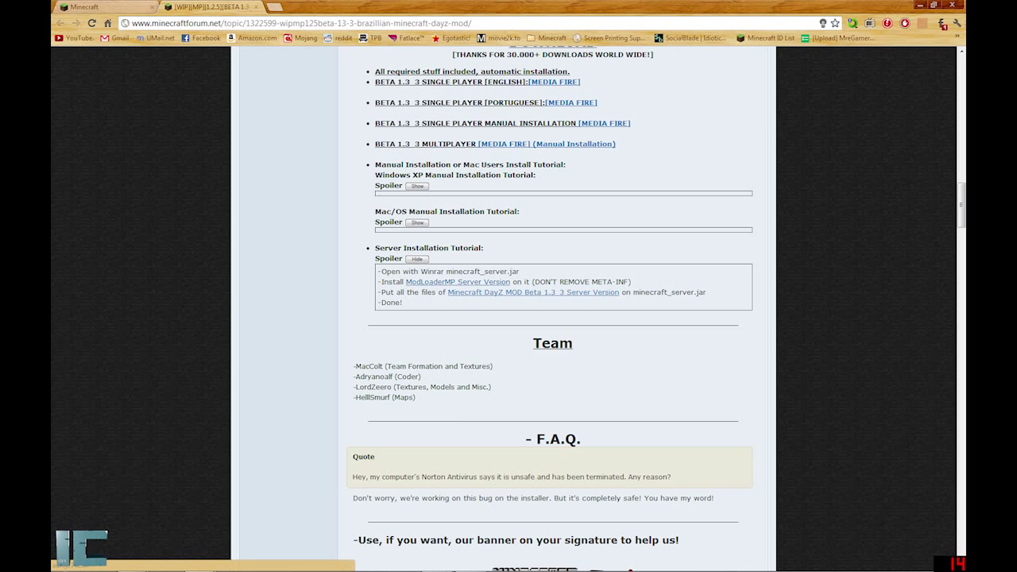
mouse_move(405, 281)
mouse_down()
mouse_move(504, 292)
mouse_move(510, 281)
mouse_move(405, 281)
mouse_up()
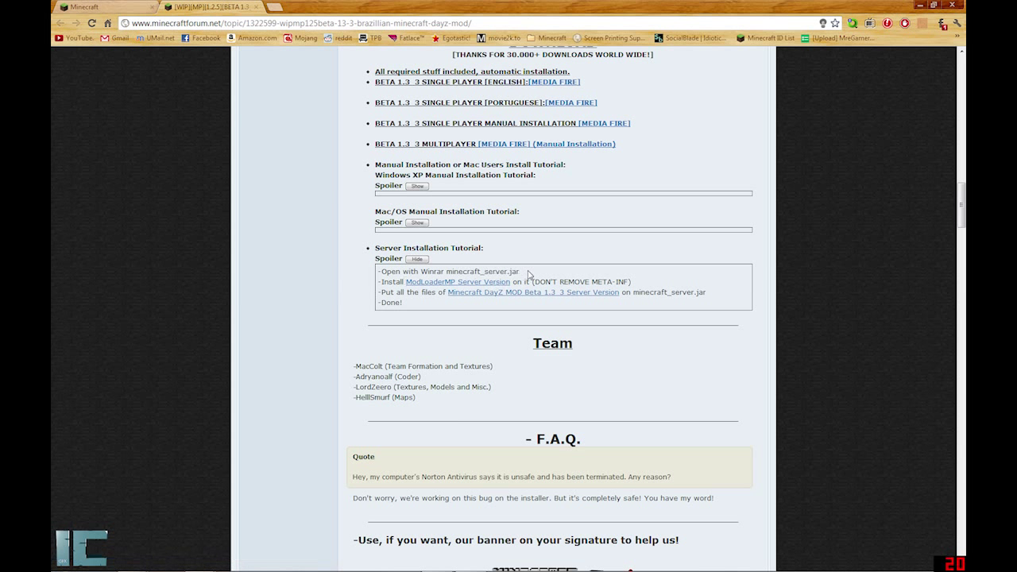
click(922, 6)
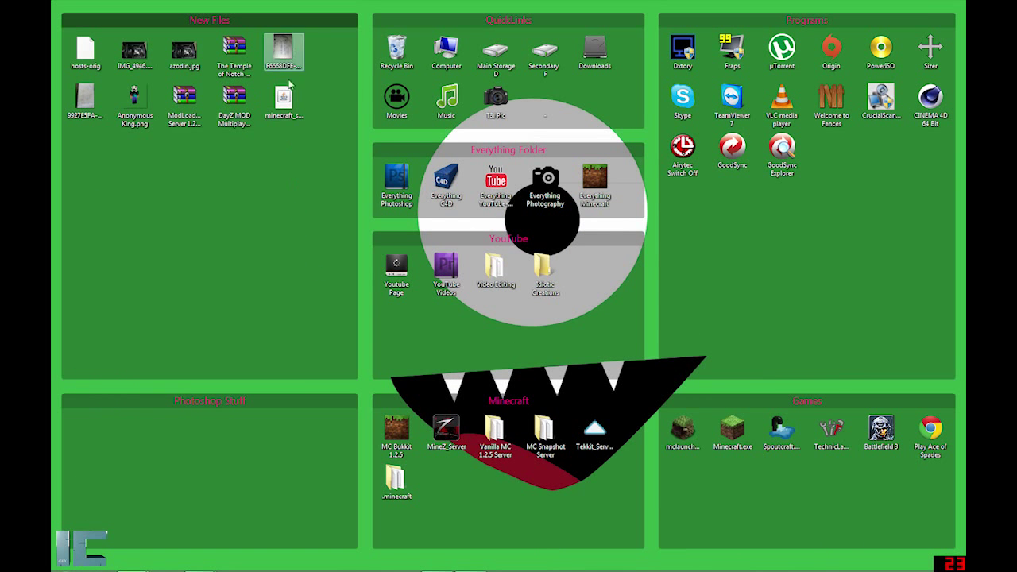
- Open the ModLoaderMP Server 1.2.5 v1.zip archive in WinRAR over the desktop
drag(232, 138, 194, 86)
click(195, 226)
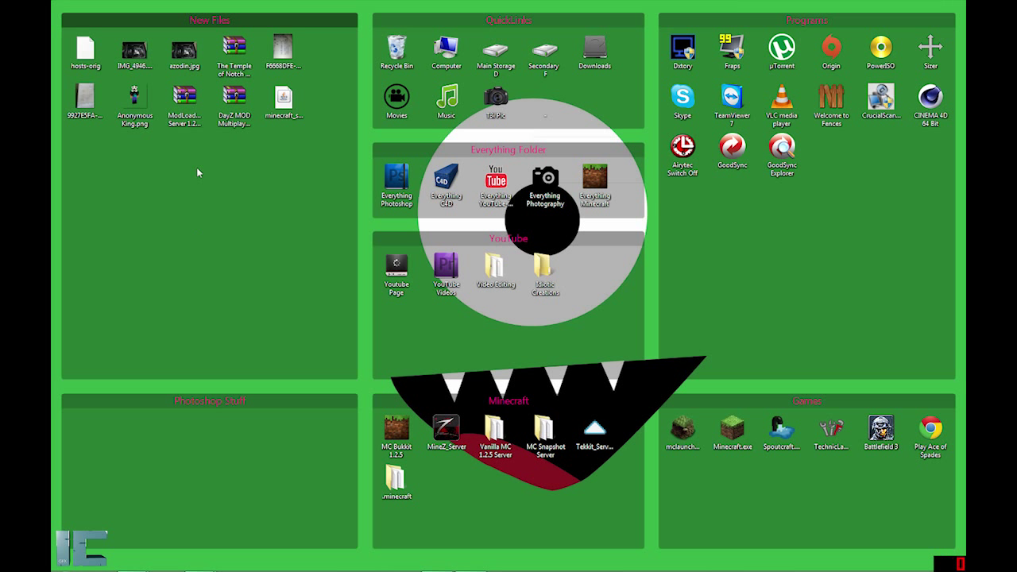
click(284, 99)
click(249, 139)
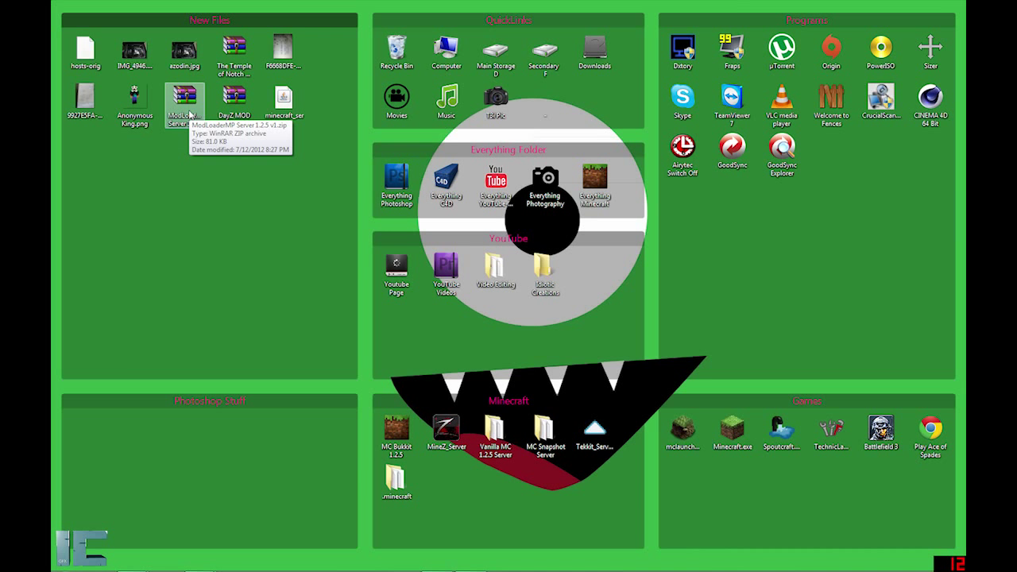
double_click(189, 115)
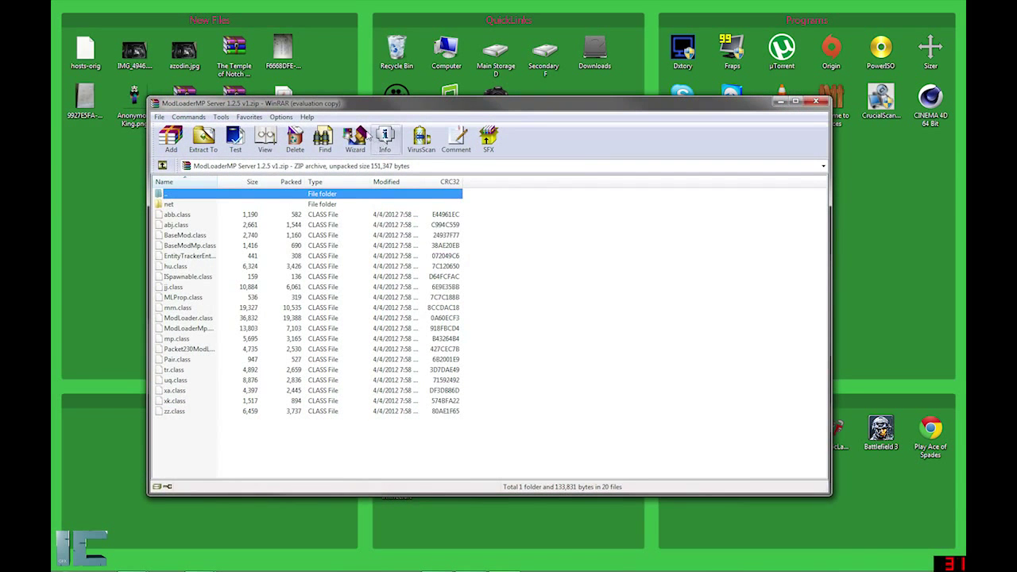
drag(333, 104, 241, 133)
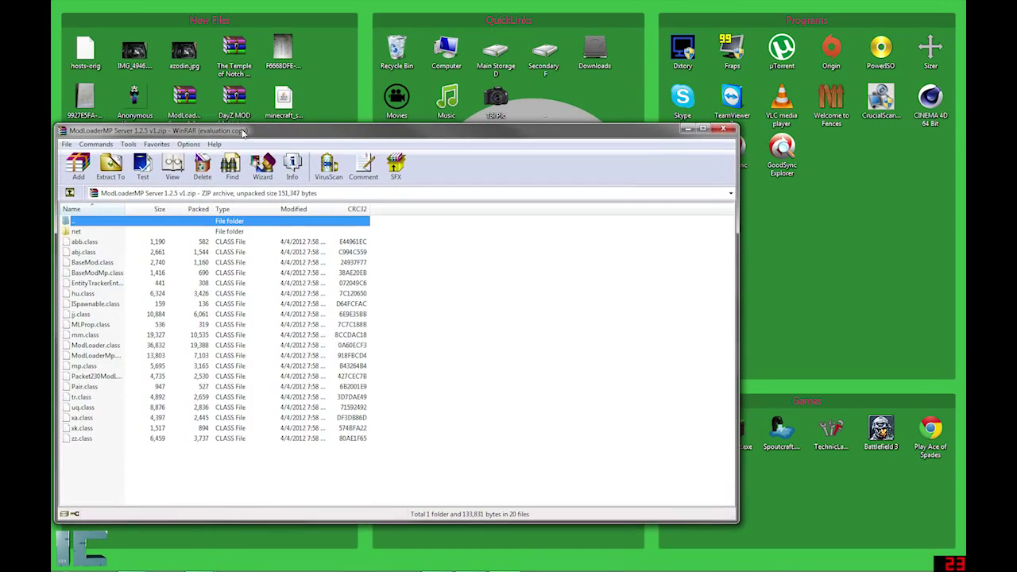
- Test-run minecraft_server.jar, close it, and delete the server files it generated
double_click(282, 97)
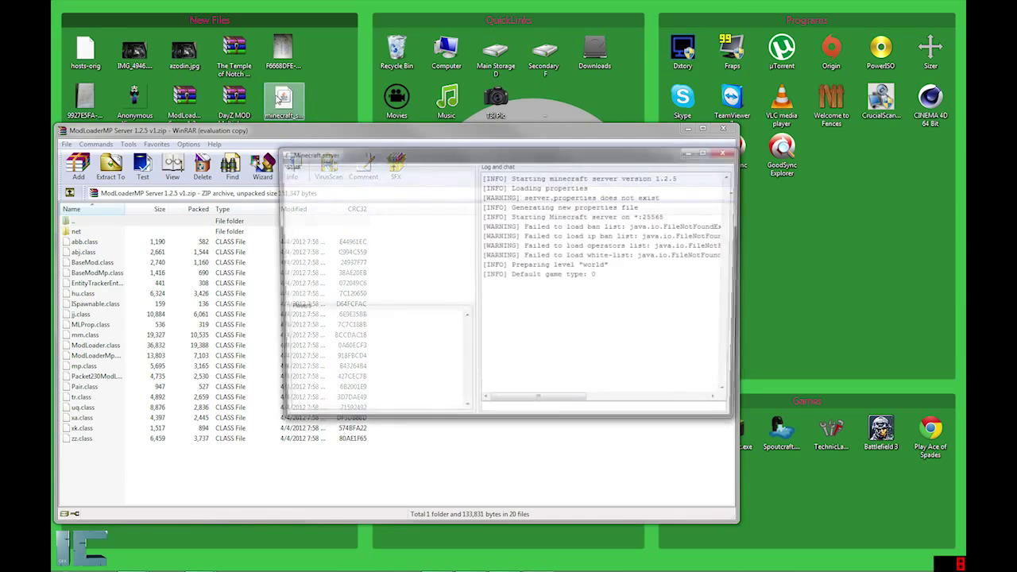
click(731, 152)
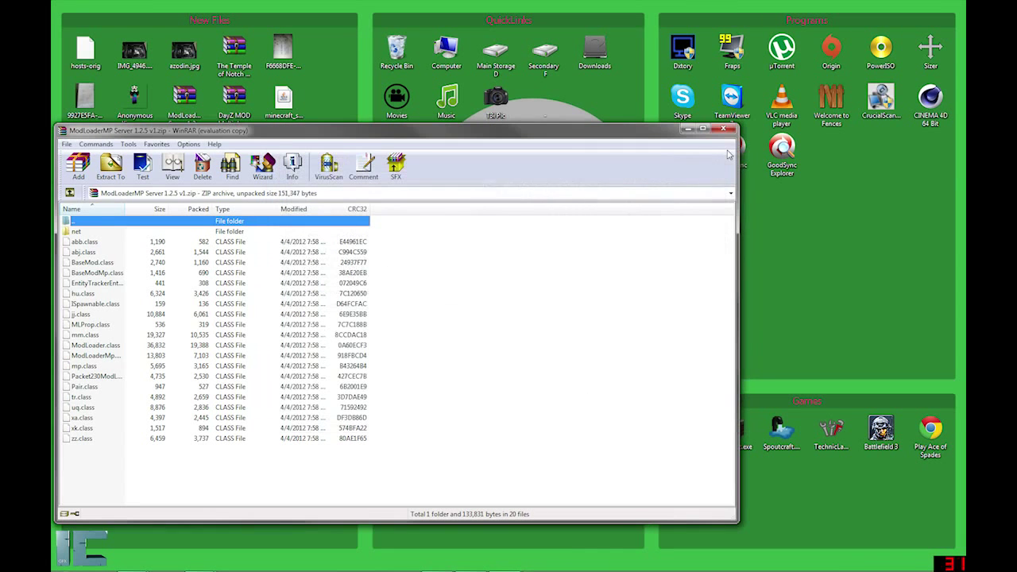
drag(665, 136, 881, 283)
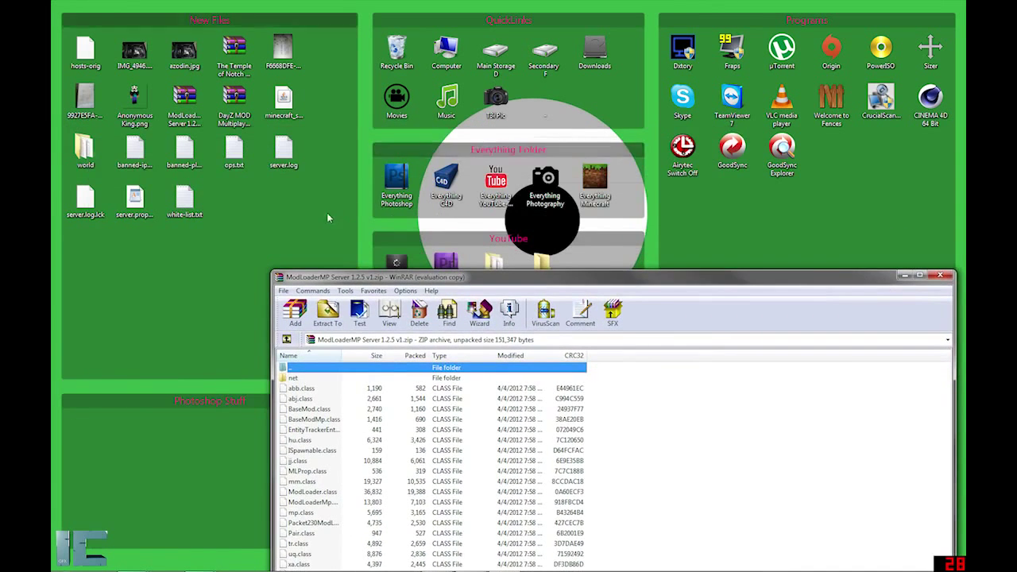
key(Delete)
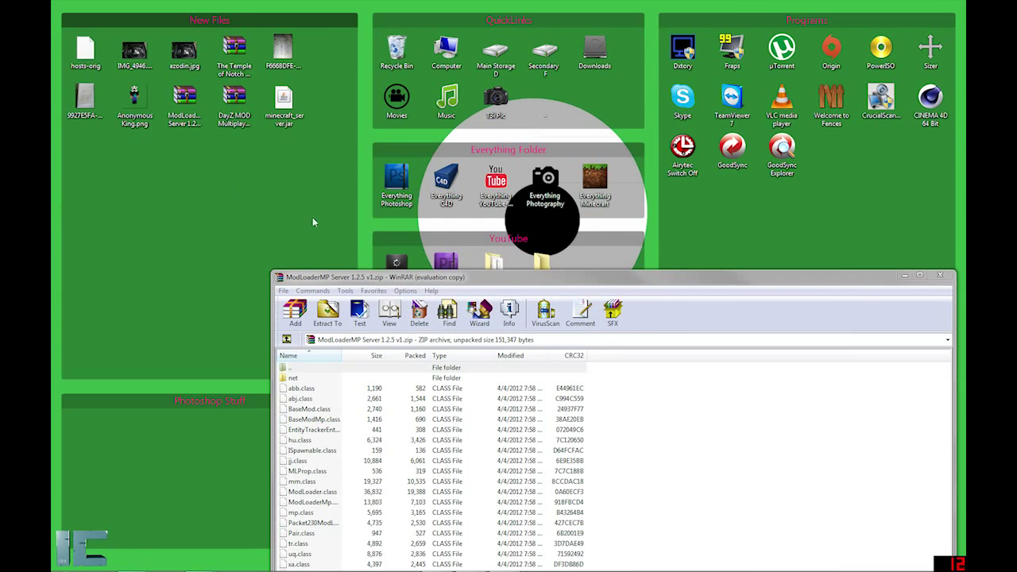
drag(455, 275, 235, 136)
- Open minecraft_server.jar as an archive in WinRAR
right_click(276, 89)
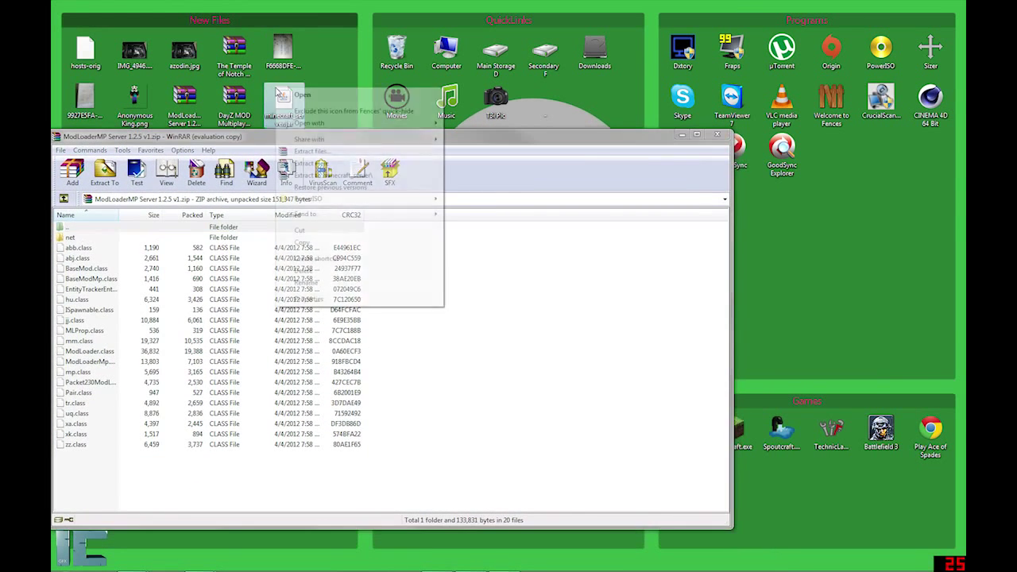
click(293, 111)
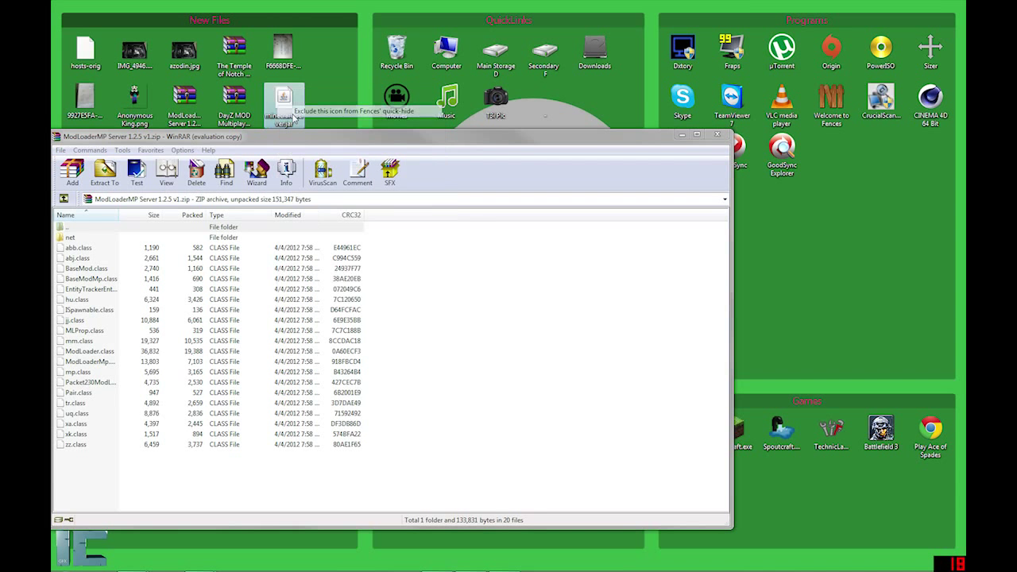
right_click(302, 100)
click(296, 116)
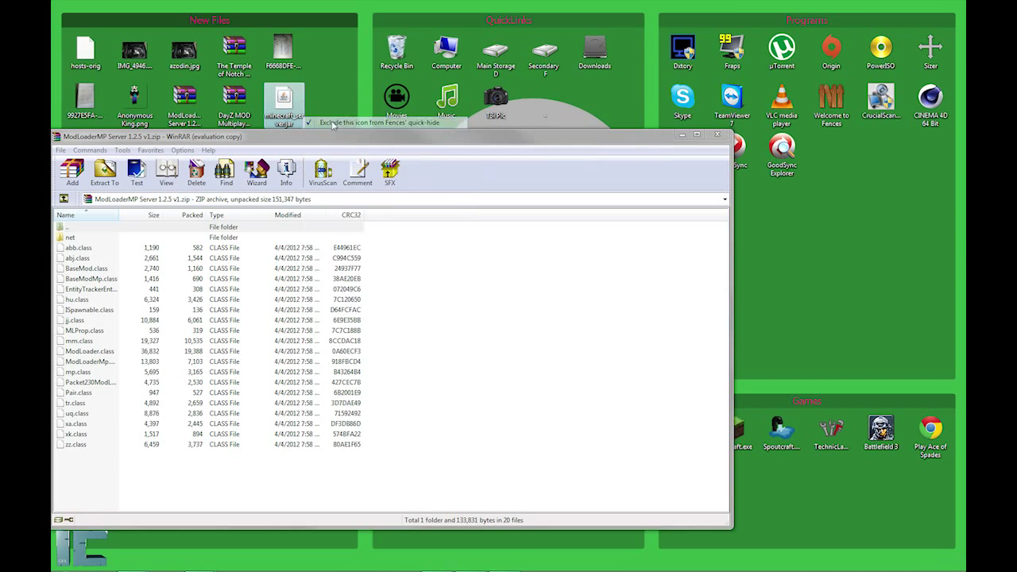
right_click(277, 93)
mouse_move(296, 143)
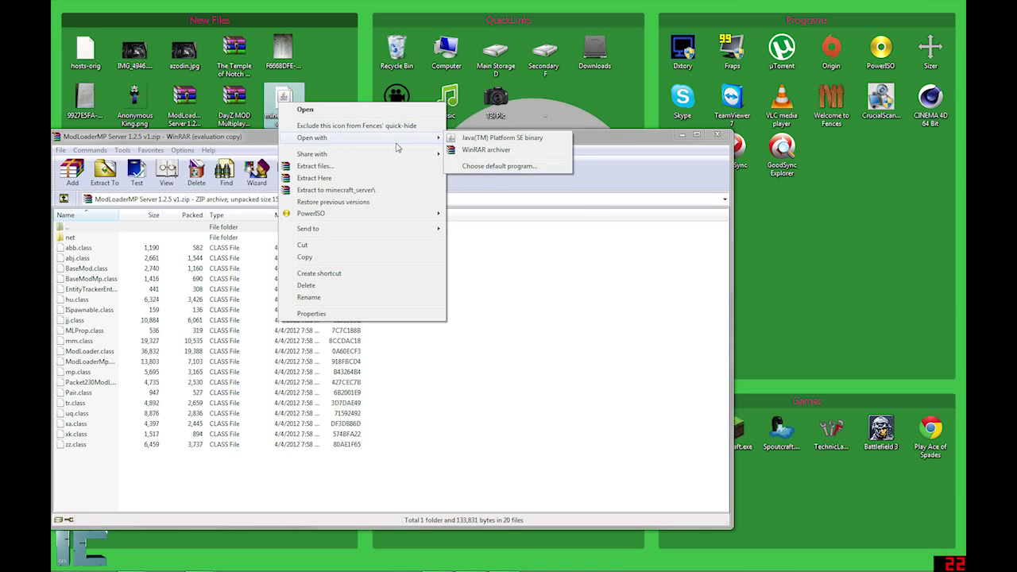
click(480, 151)
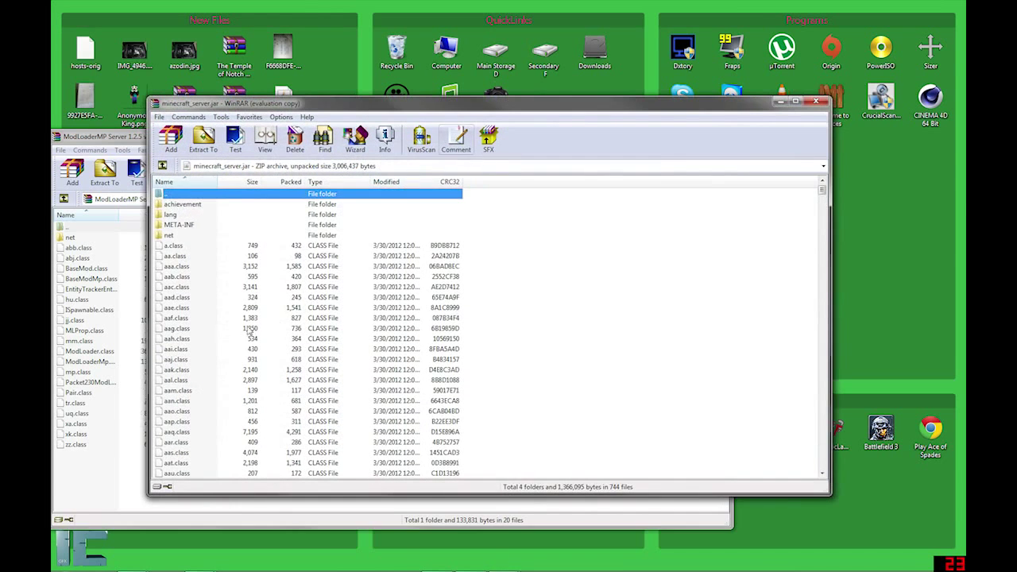
click(189, 205)
- Place the jar on the right and drag all ModLoaderMP Server files into it
drag(282, 103, 965, 302)
click(412, 283)
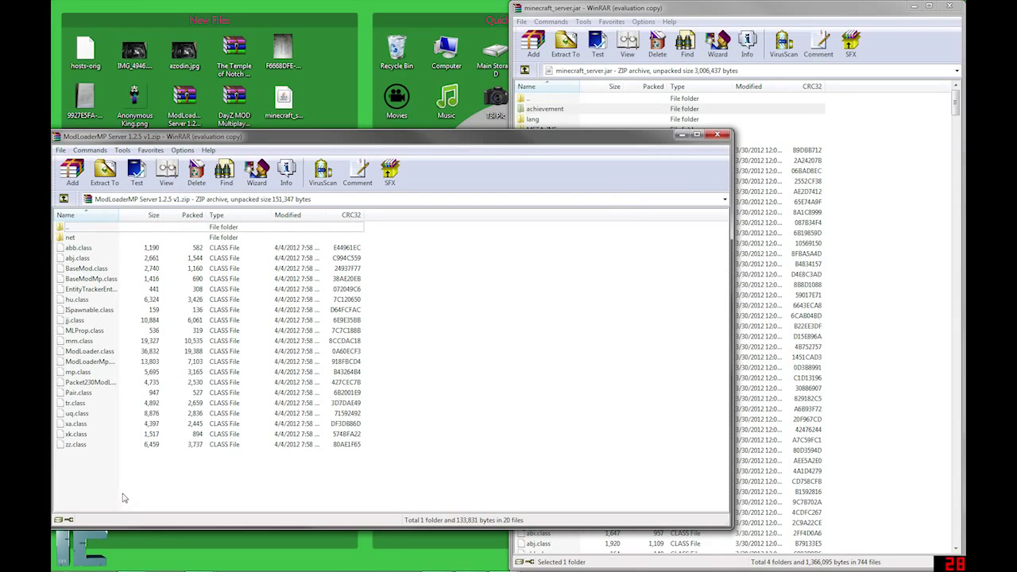
drag(121, 493, 68, 243)
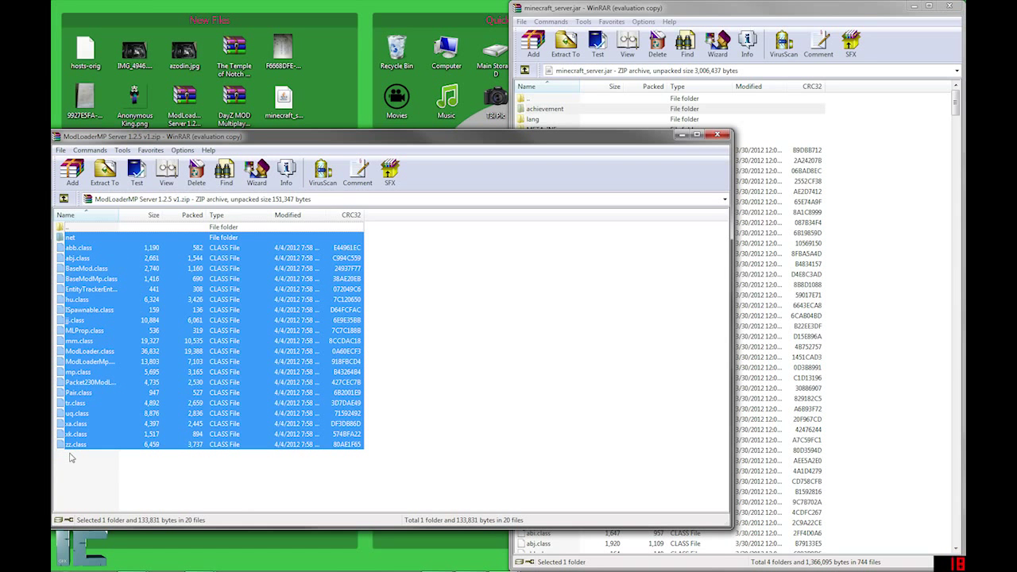
drag(82, 278, 752, 383)
- Confirm adding the ModLoaderMP files to the jar and close the ModLoaderMP archive
click(750, 383)
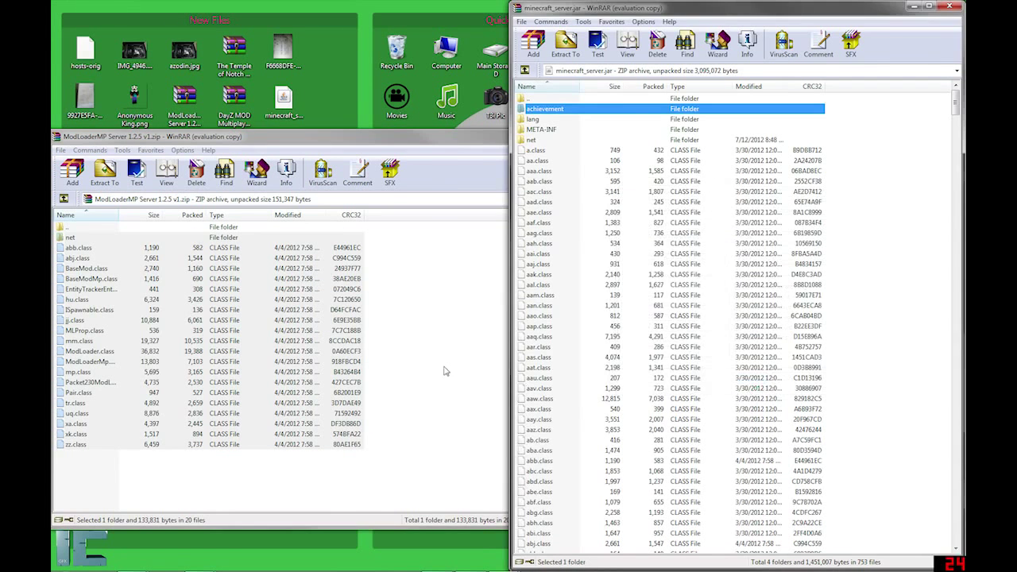
click(446, 371)
key(alt+F4)
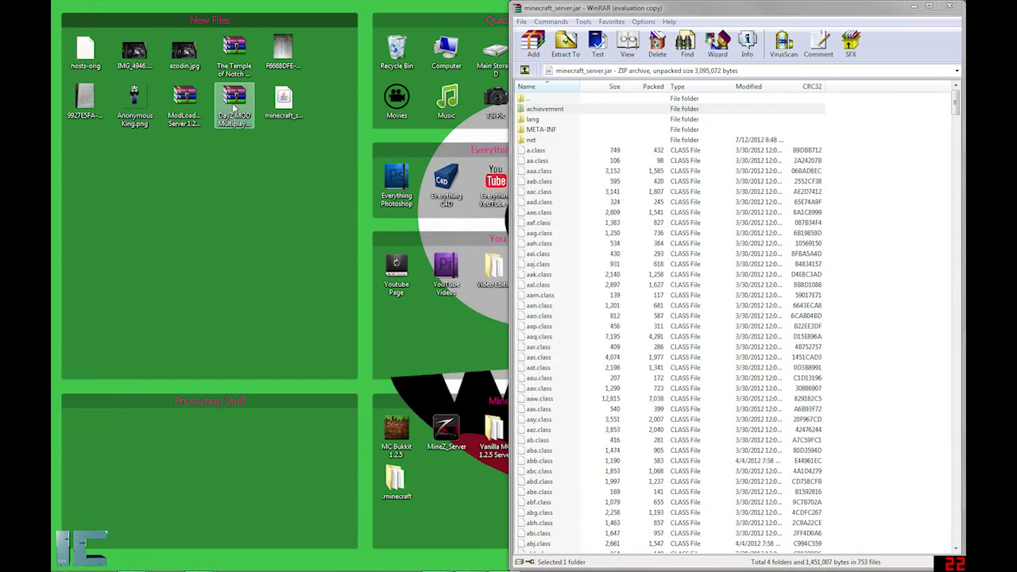
- Add the 28 files from DayZ MOD Multiplayer 1.3_2.rar's Server folder into the jar, then close that archive
double_click(234, 97)
double_click(206, 178)
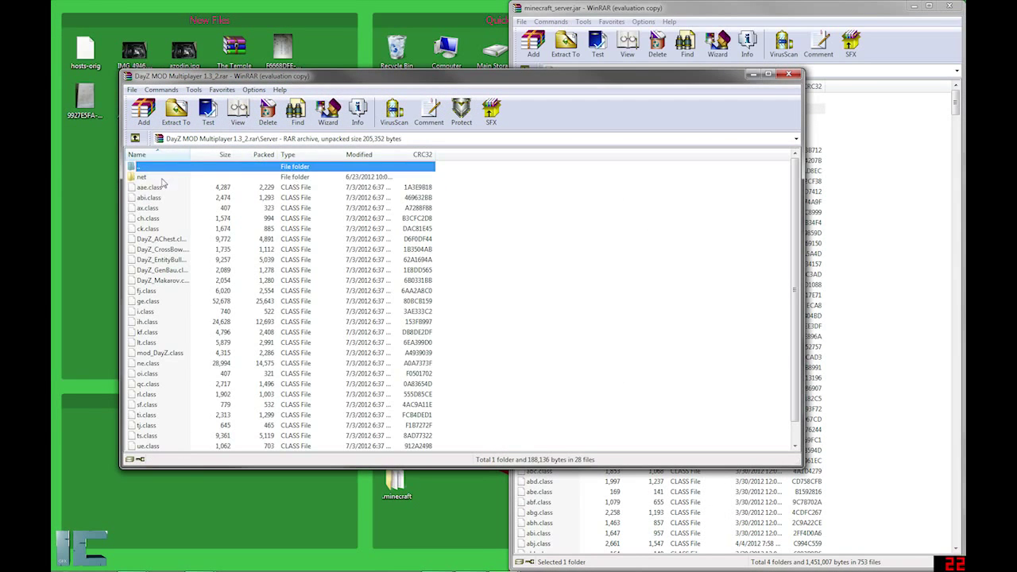
drag(794, 251, 798, 375)
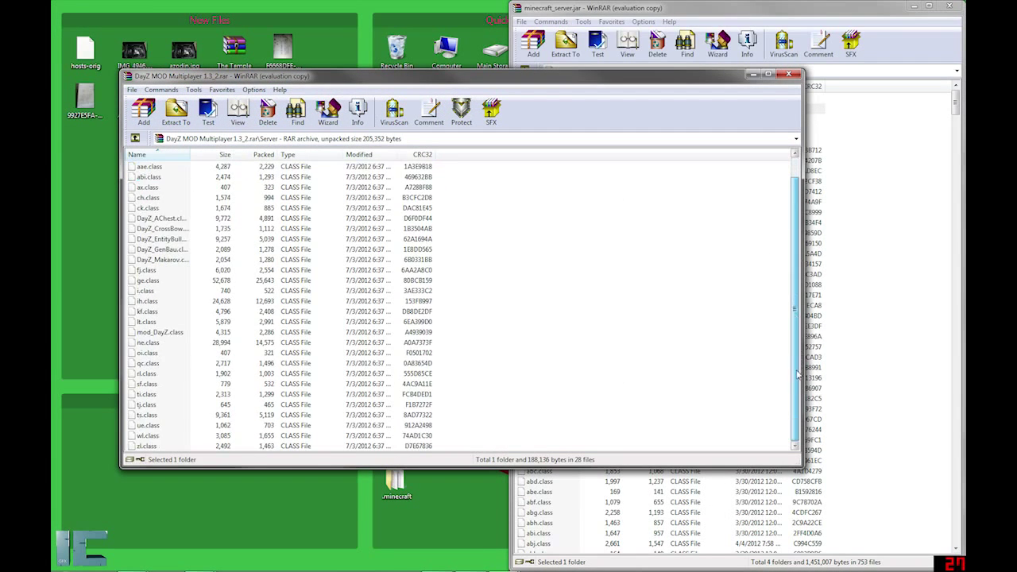
shift+click(173, 446)
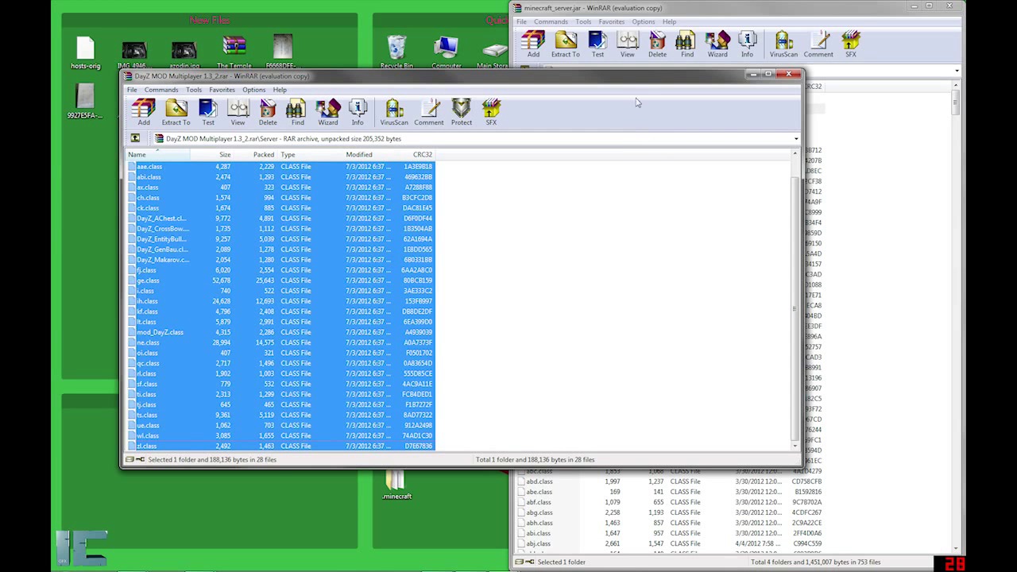
drag(633, 79, 397, 168)
drag(158, 306, 860, 377)
click(745, 379)
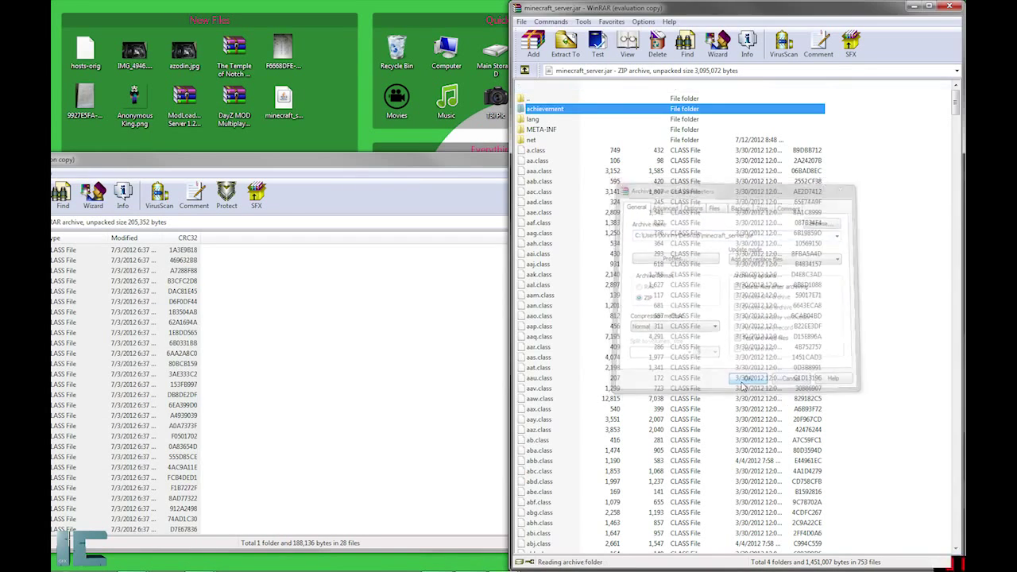
click(421, 192)
key(Escape)
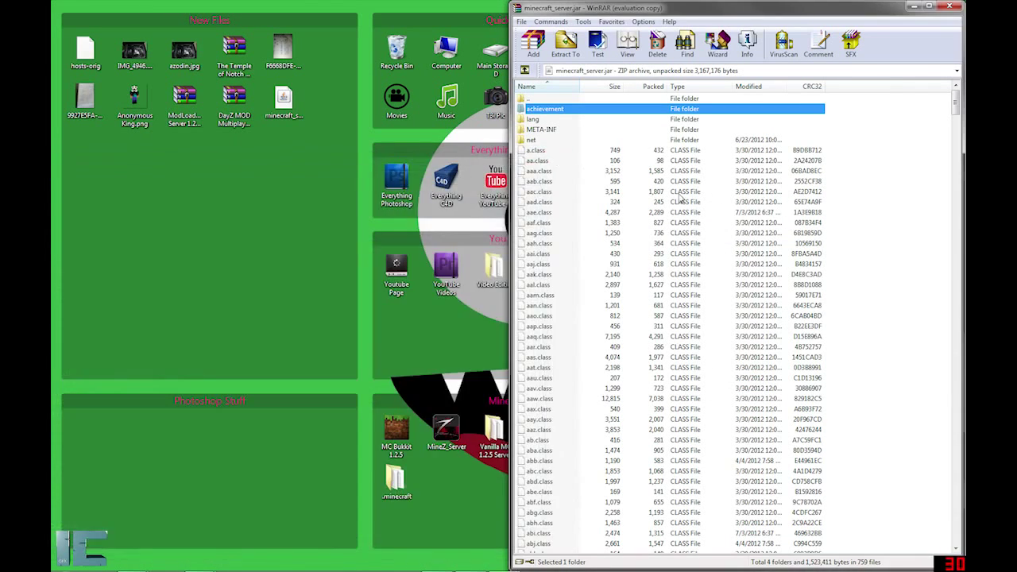
- Close the patched minecraft_server.jar window in WinRAR, returning to the desktop
click(543, 129)
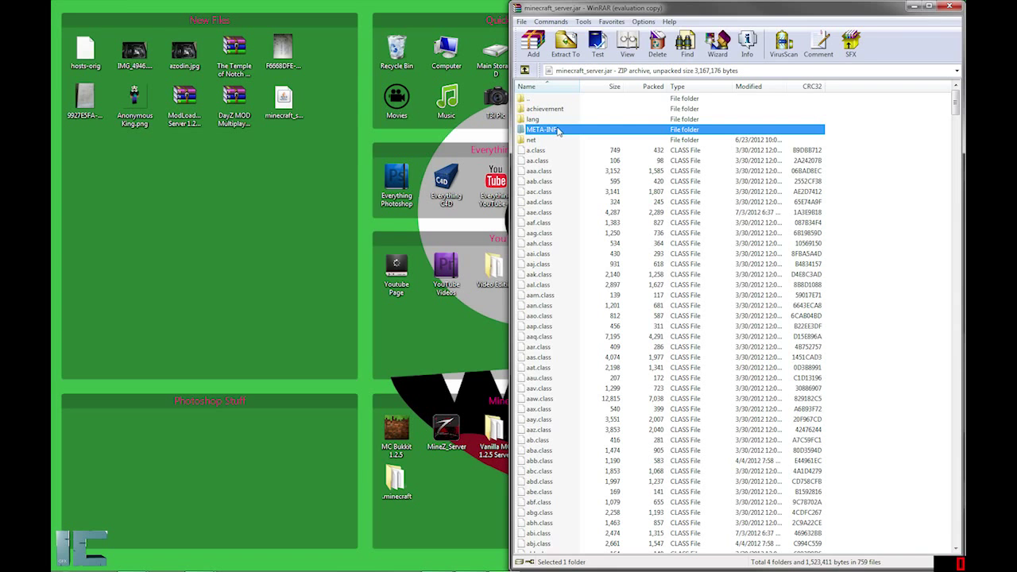
click(949, 5)
- Make a desktop folder named 'MineZ Server', move minecraft_server.jar into it and open it
right_click(280, 150)
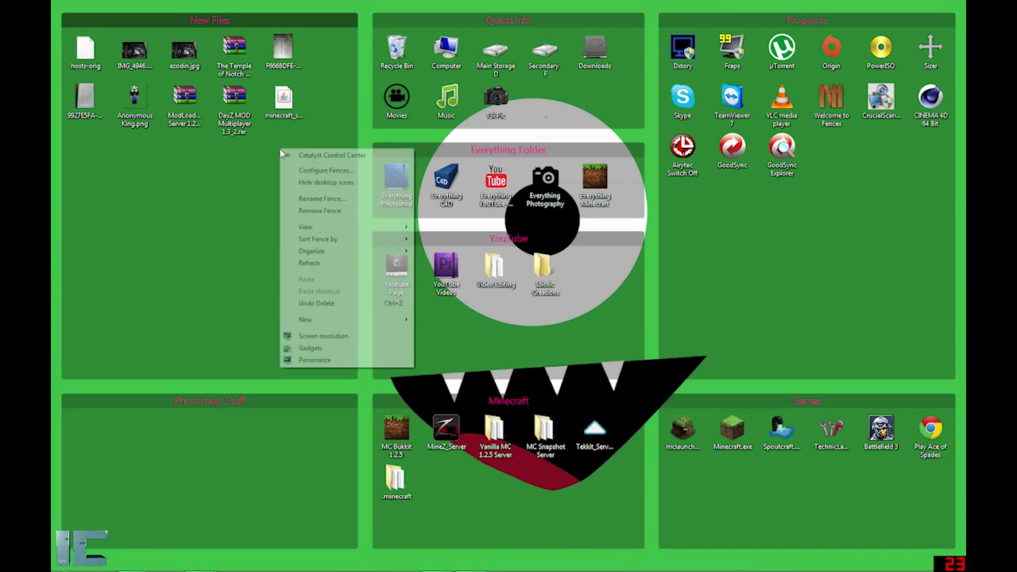
mouse_move(306, 320)
click(434, 319)
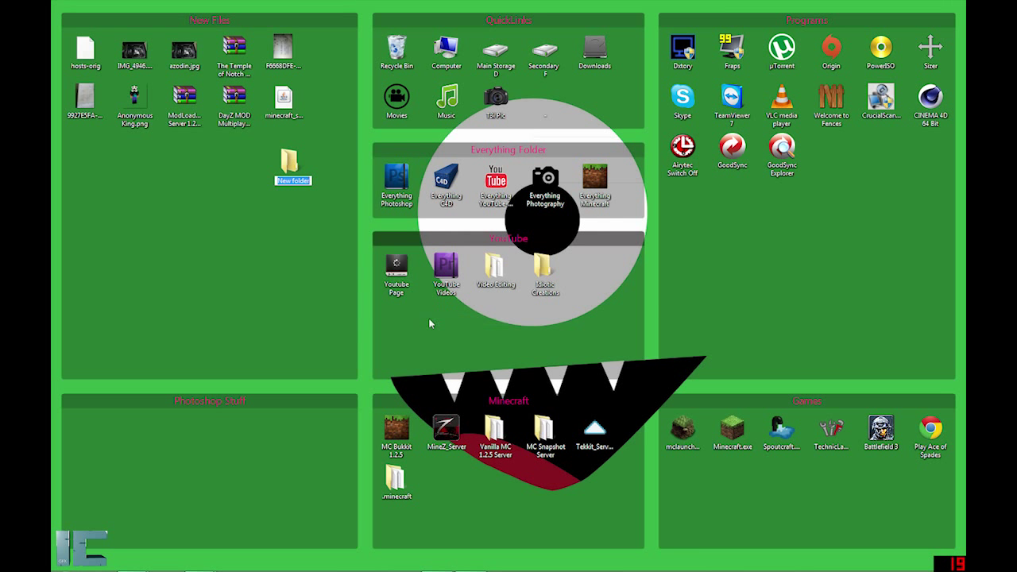
text(MineZ_ Server)
key(Return)
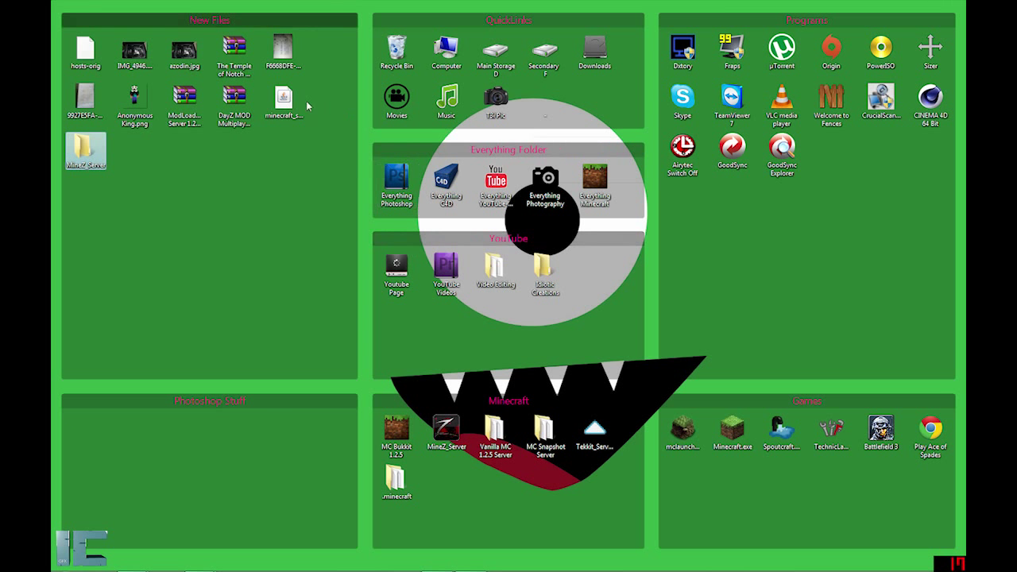
drag(282, 104, 89, 153)
double_click(285, 104)
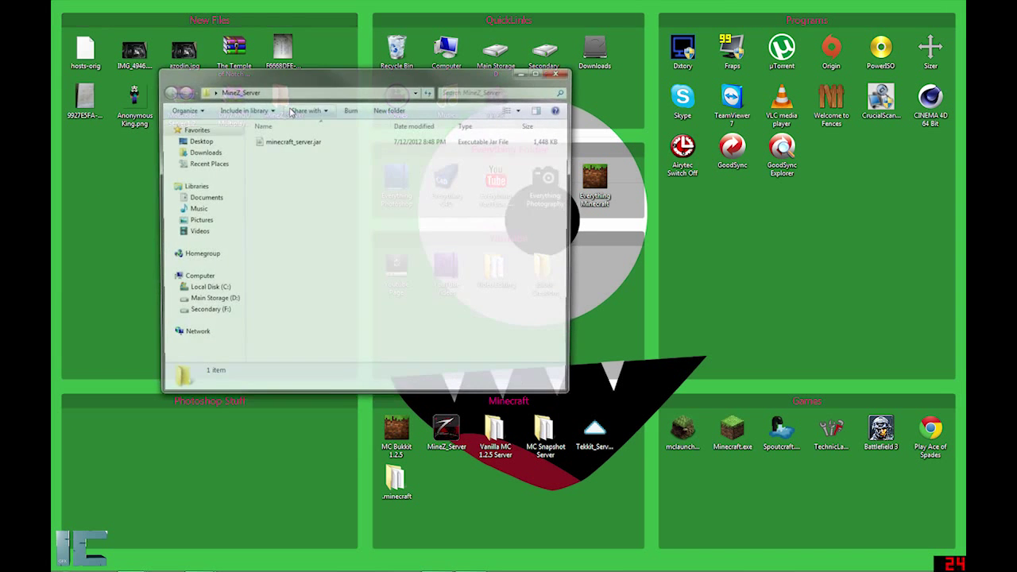
- Run the patched minecraft_server.jar until it loads mod_DayZ Beta 1.3_2 and generates config, mods, world and server.properties
double_click(288, 141)
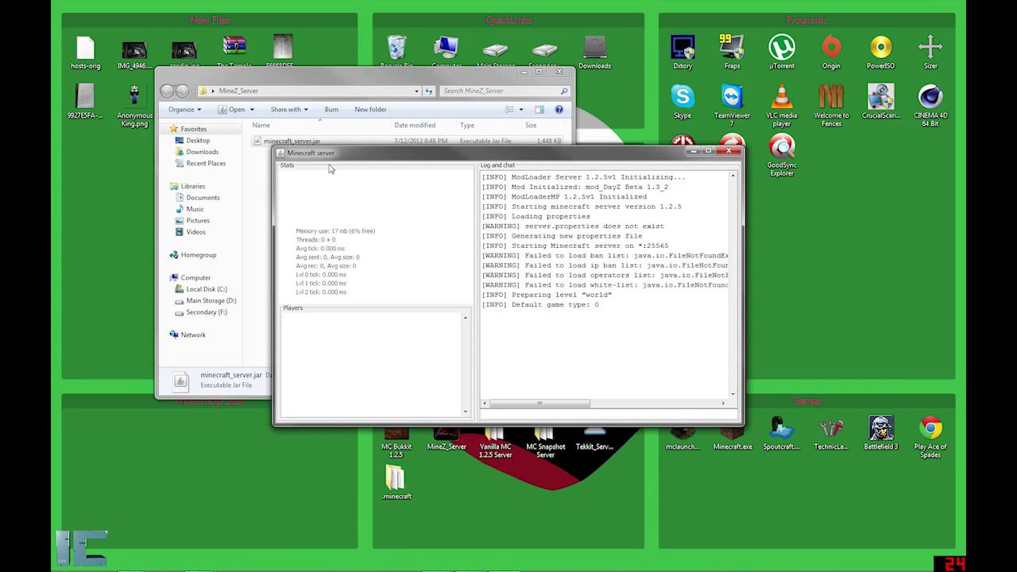
drag(341, 159, 477, 252)
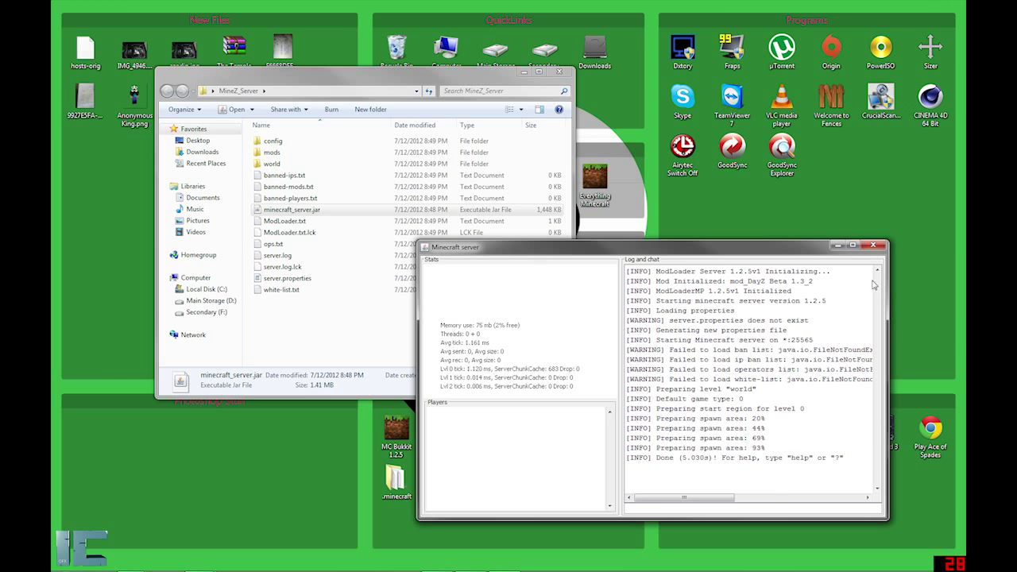
click(873, 246)
click(403, 316)
- Review server.properties in WordPad, then close it
double_click(294, 280)
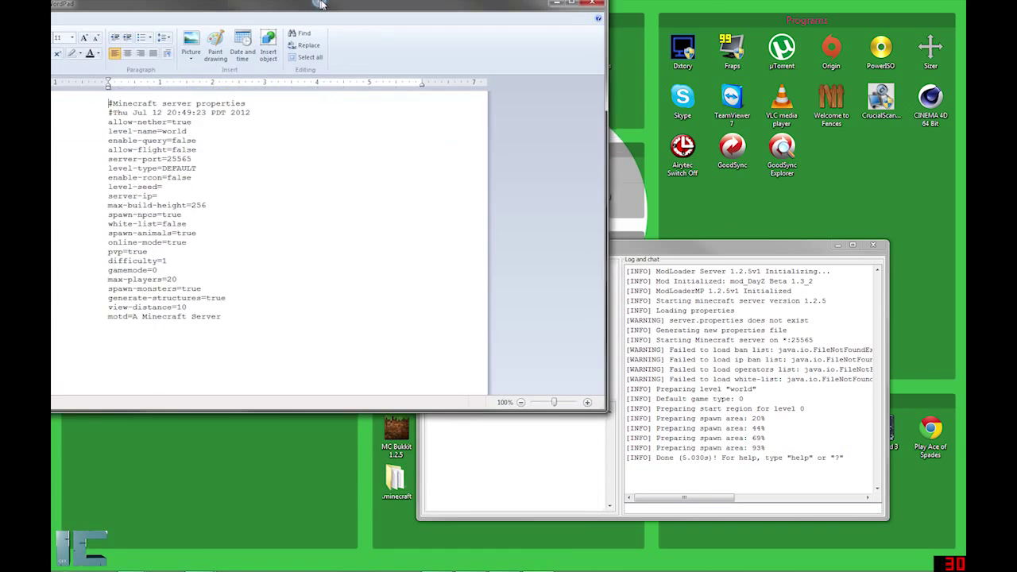
drag(509, 7, 586, 126)
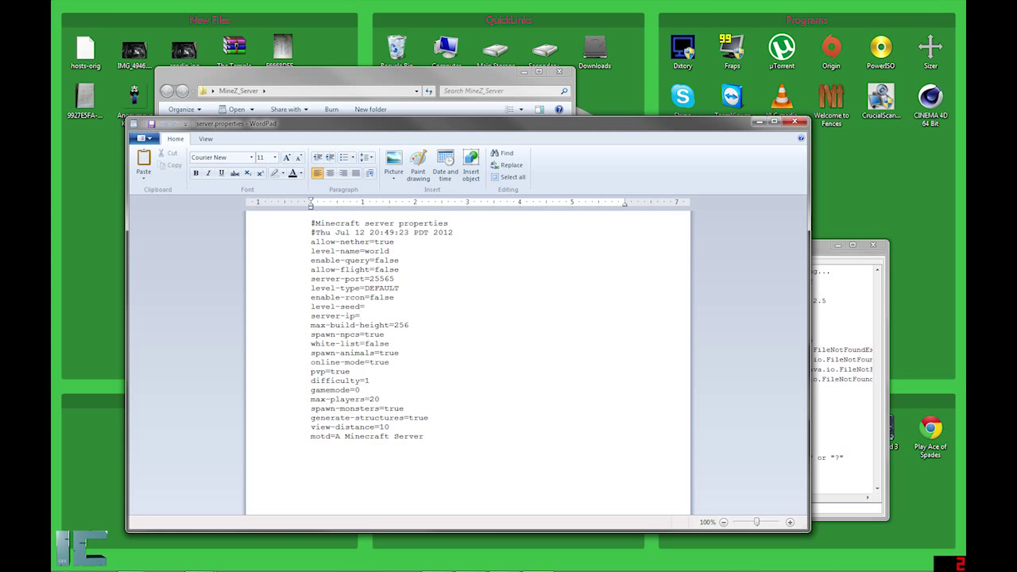
click(791, 122)
click(387, 350)
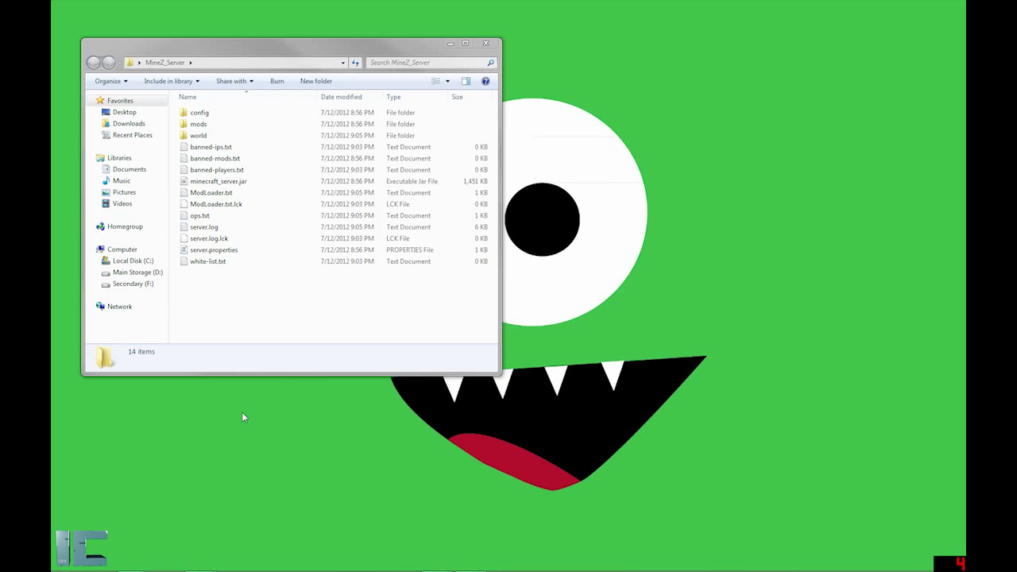
- Relaunch minecraft_server.jar to load mod_DayZ Beta 1.3_3, then start the Minecraft Launcher
click(279, 289)
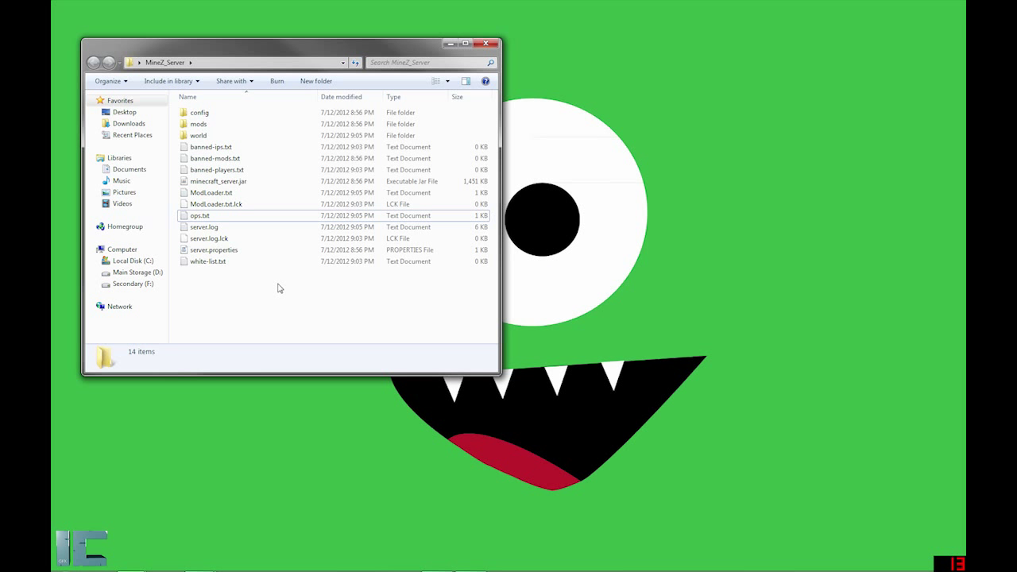
click(262, 183)
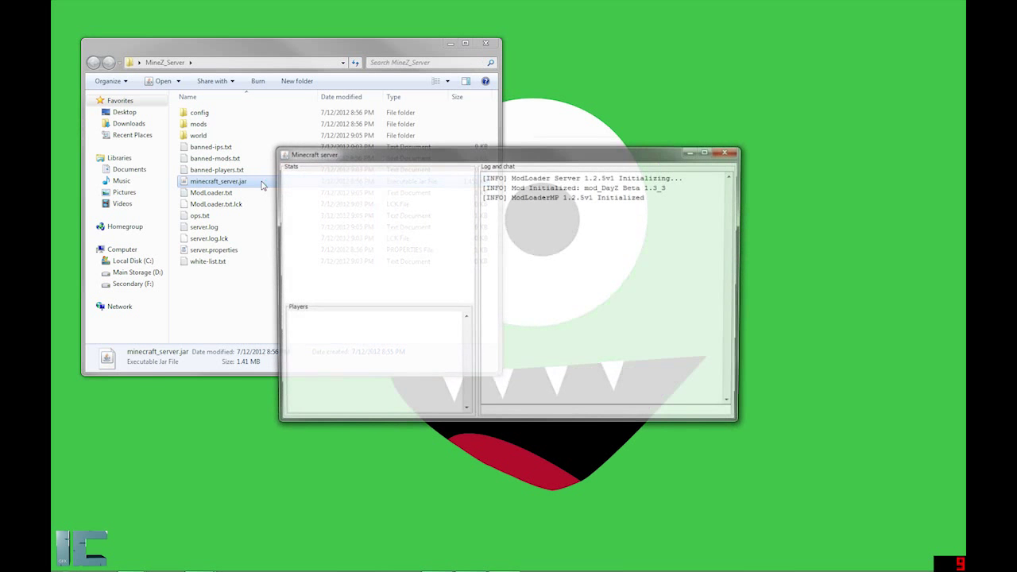
mouse_move(554, 570)
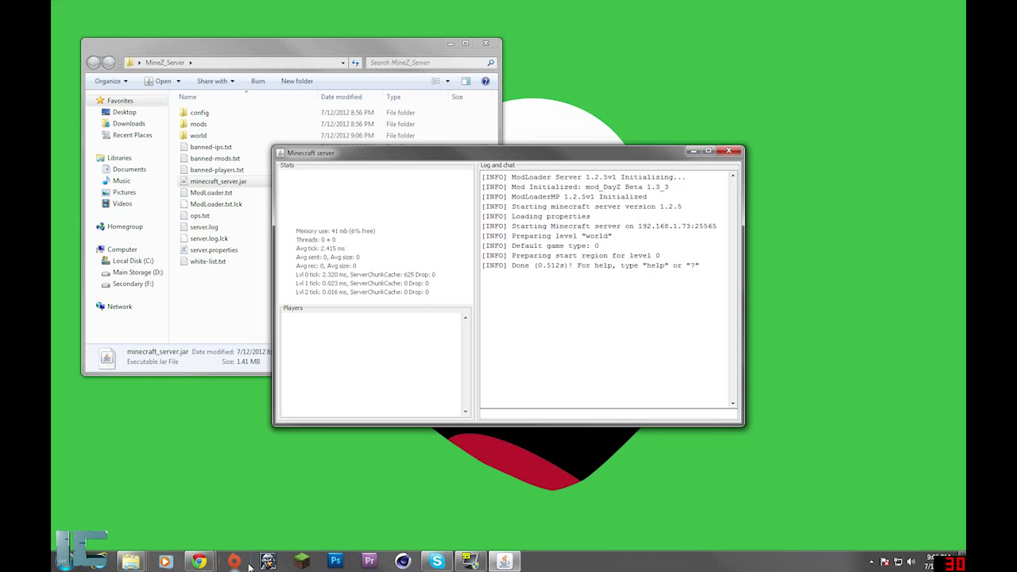
click(302, 565)
click(539, 302)
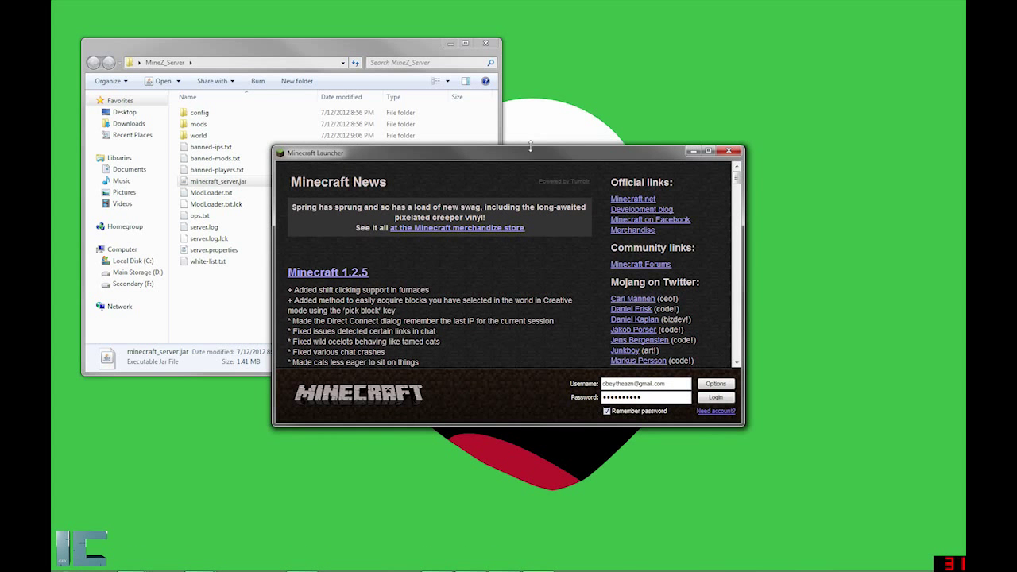
- Maximize the Minecraft launcher to fill the whole screen
right_click(531, 147)
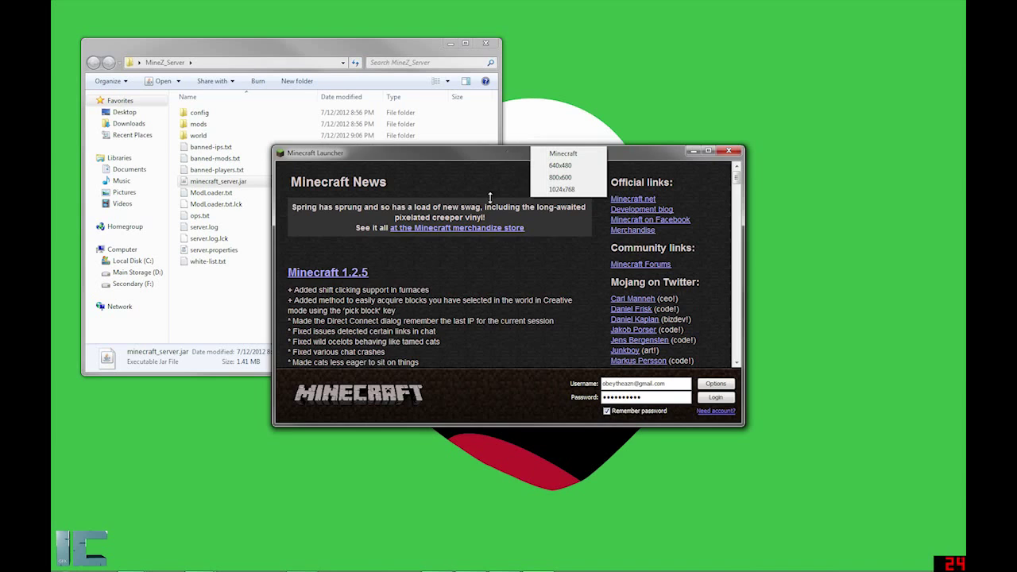
click(550, 156)
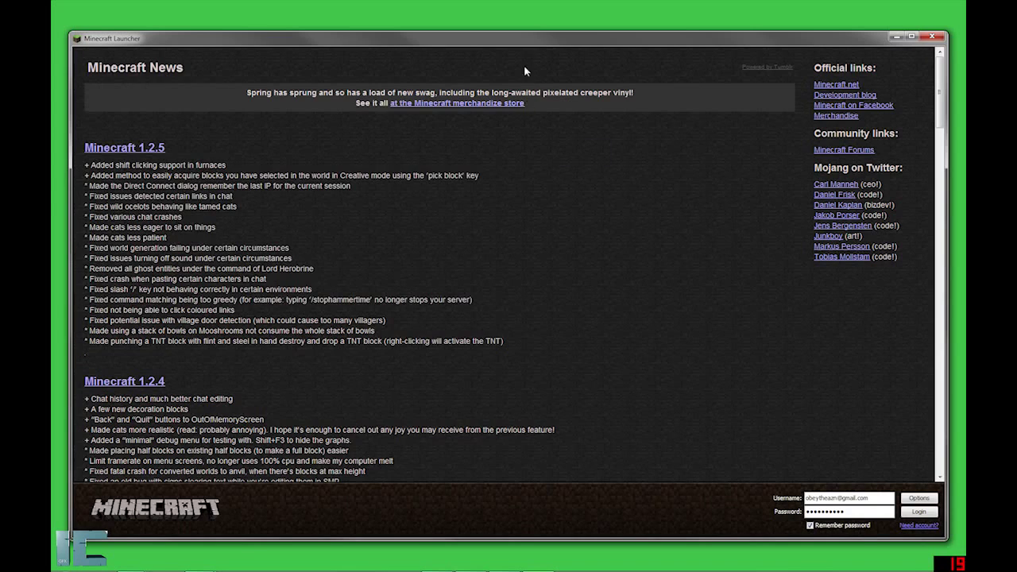
double_click(523, 44)
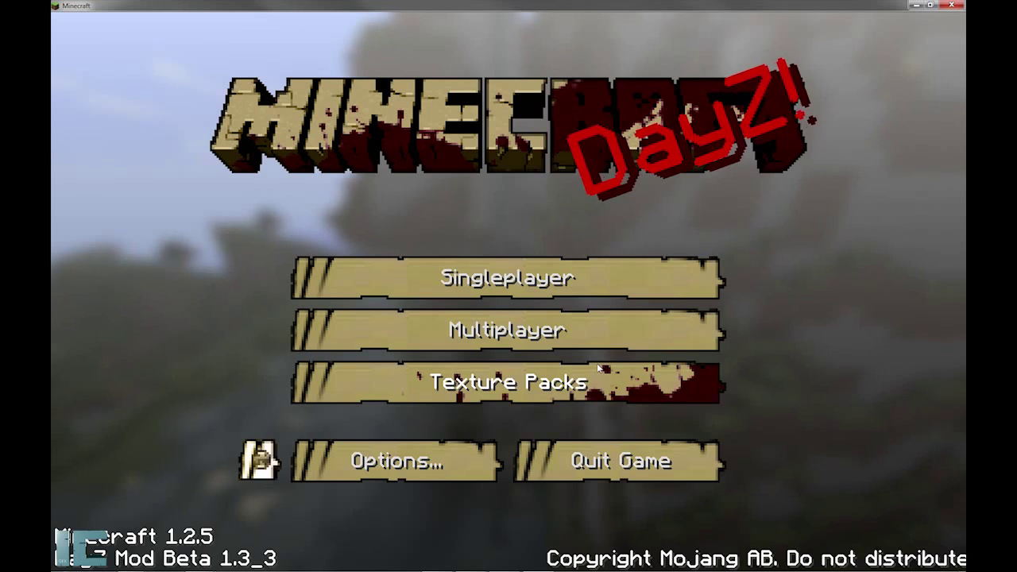
- Join 'Minecraft Server' from the Multiplayer server list
click(497, 334)
scroll(490, 357, down, 5)
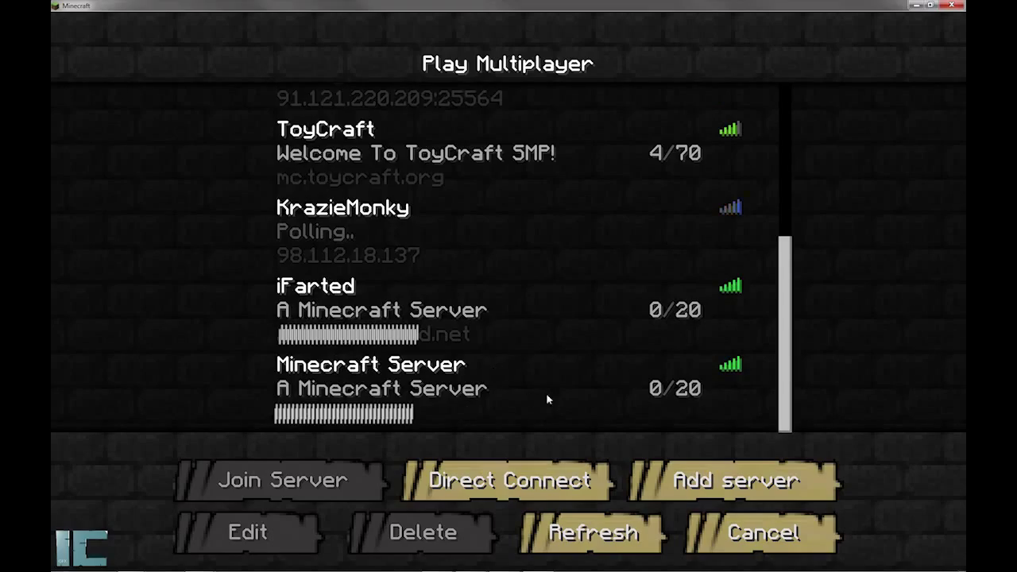
double_click(688, 391)
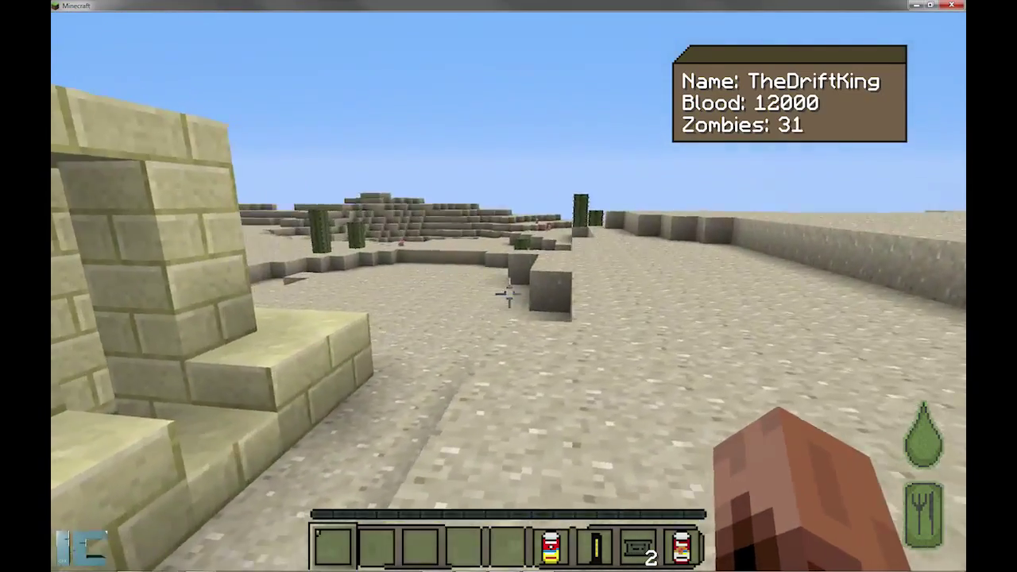
- Check the starting inventory, then run 'gamemode <player> 1' in chat for creative mode
key(e)
key(e)
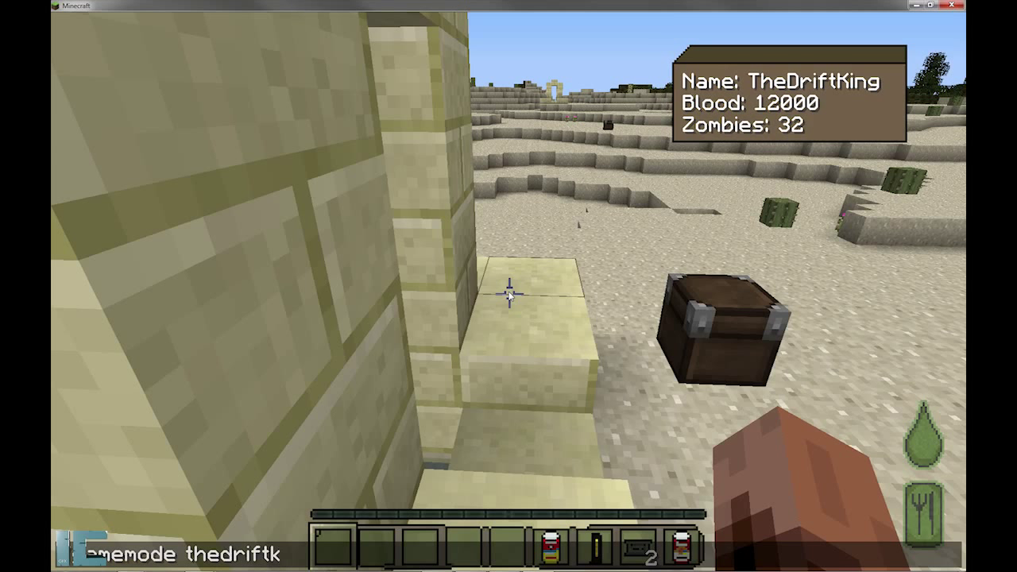
key(Return)
- Put the Makarov pistol and two magazine stacks into the first three hotbar slots
key(e)
scroll(556, 254, down, 5)
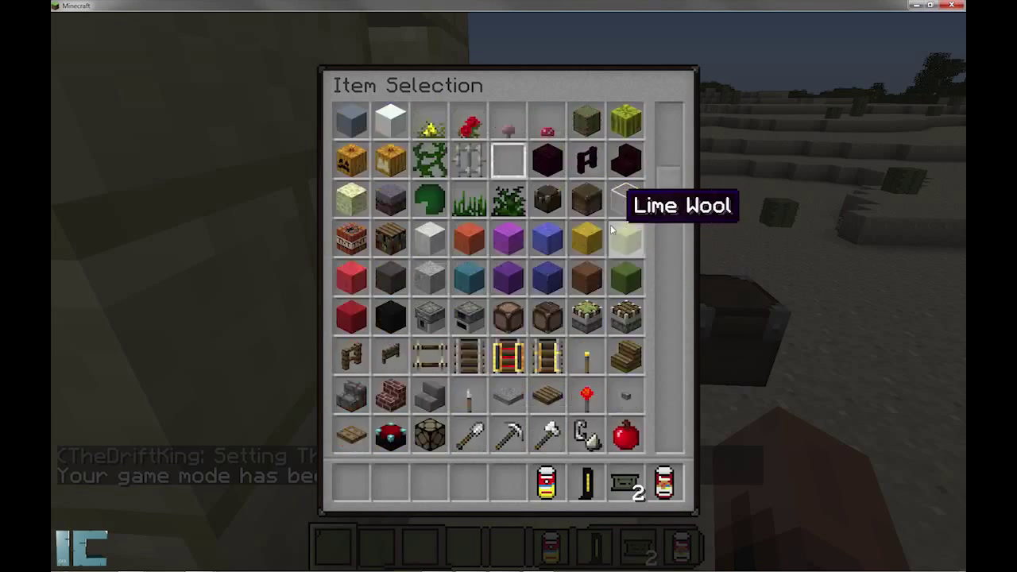
scroll(604, 271, down, 10)
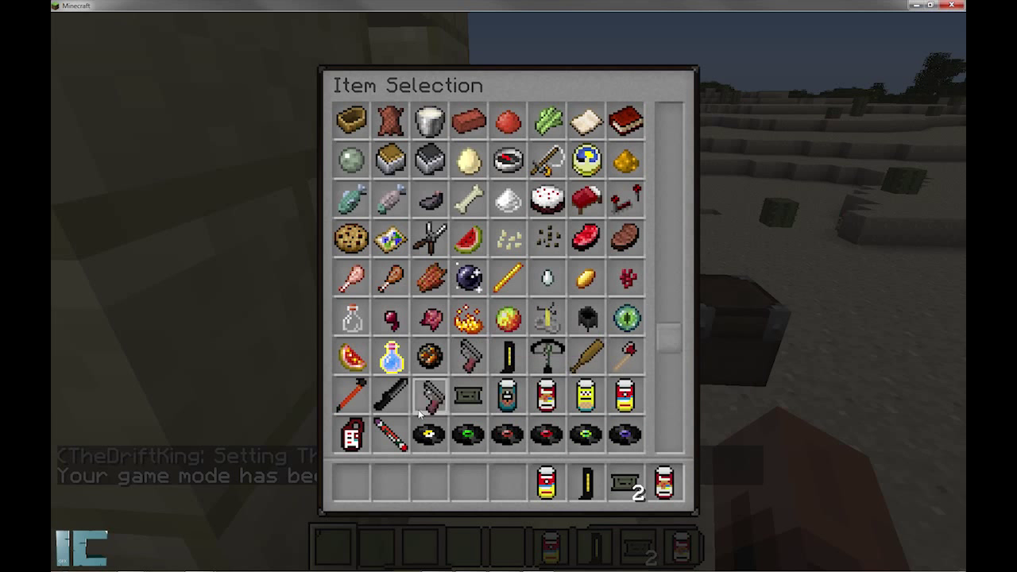
click(429, 395)
click(352, 481)
click(513, 358)
click(377, 493)
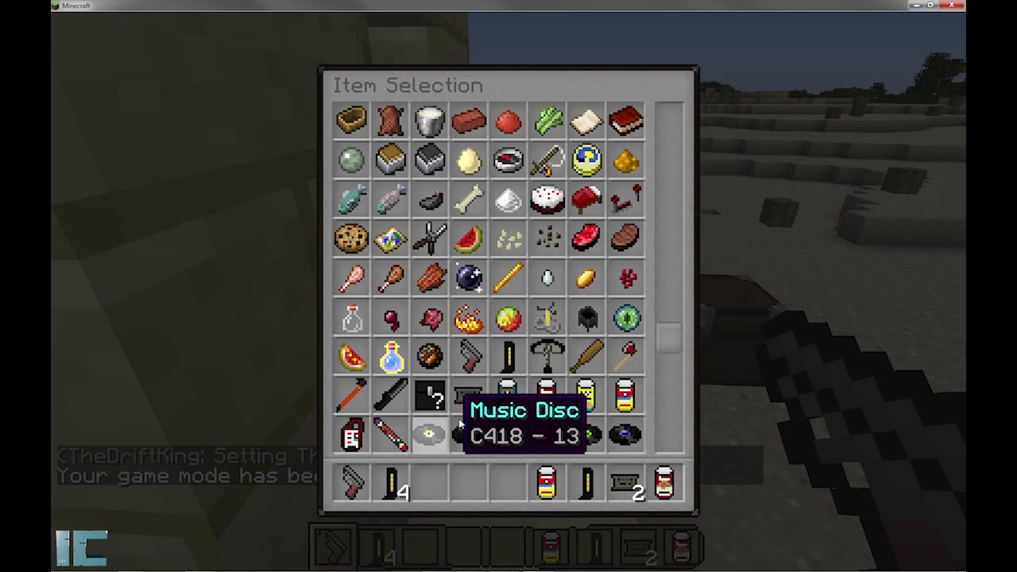
click(506, 395)
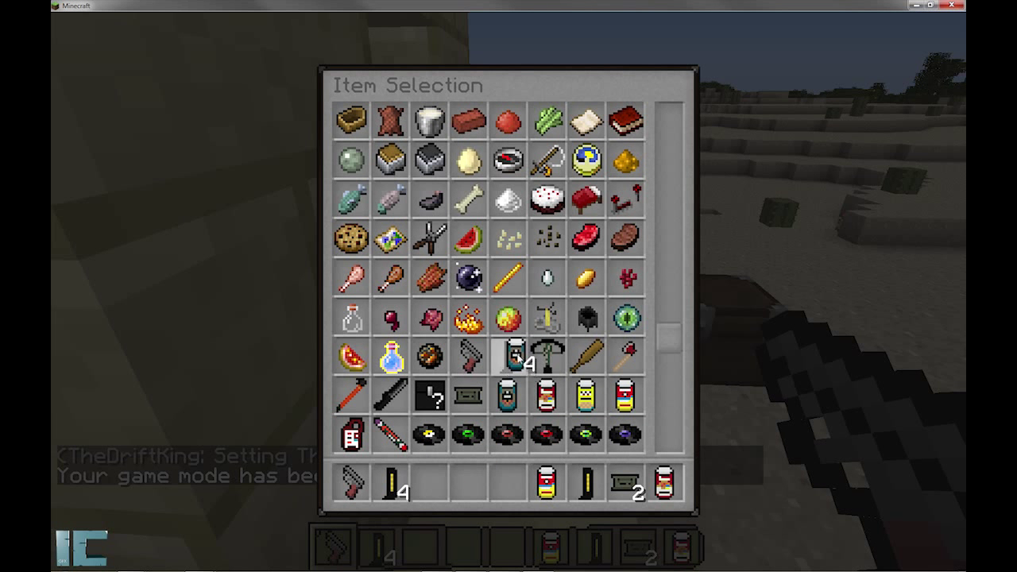
click(513, 358)
click(509, 358)
click(429, 481)
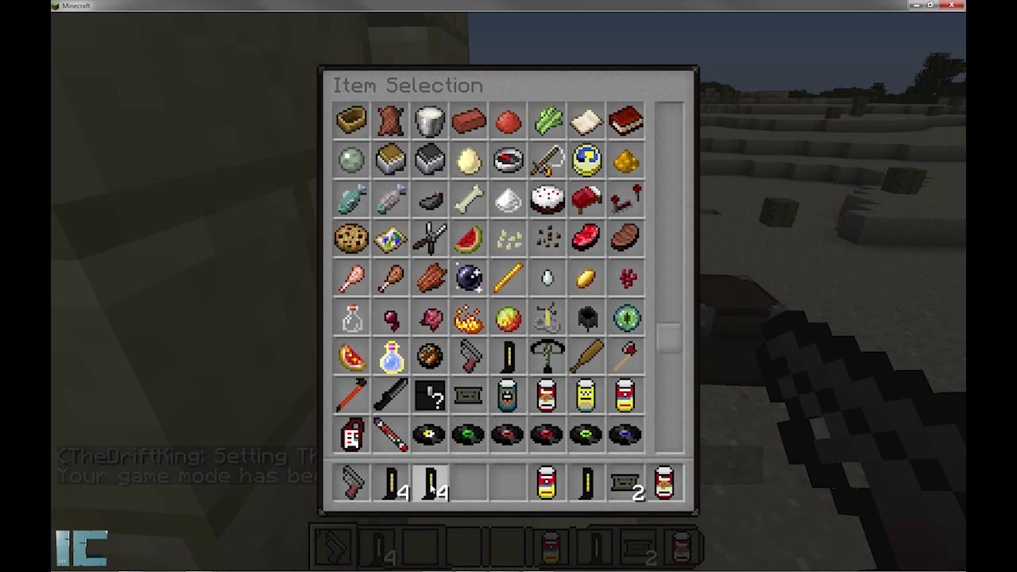
- Add morphine injectors and bandages, discard sardines, and put canned frank and beans in slot six
click(390, 436)
click(461, 489)
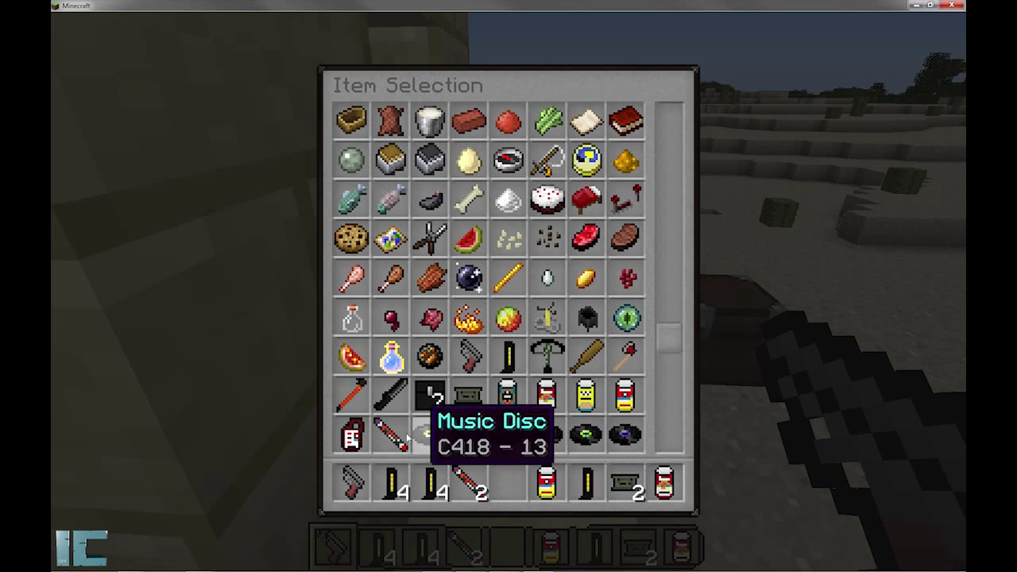
click(468, 405)
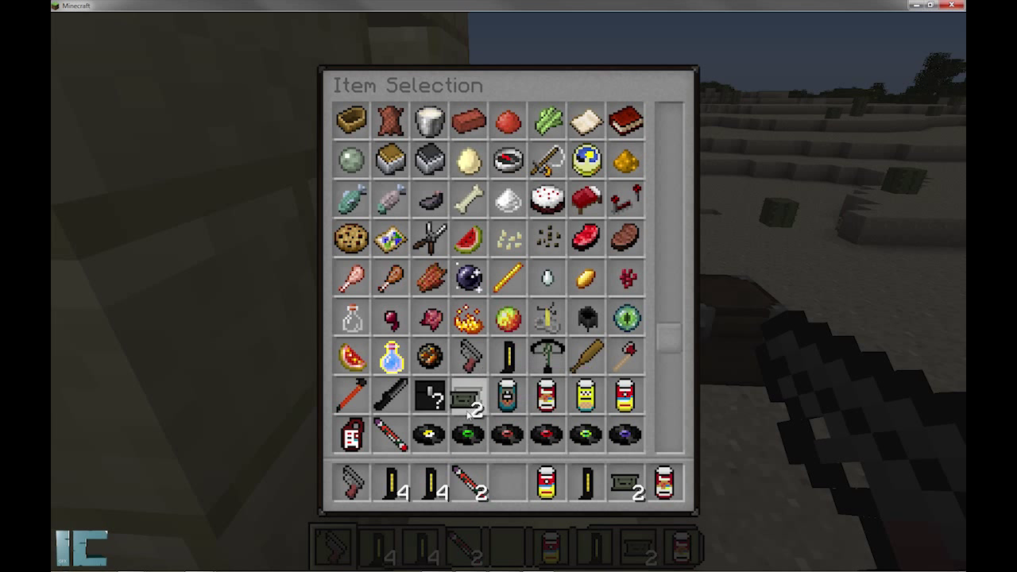
click(509, 488)
click(547, 484)
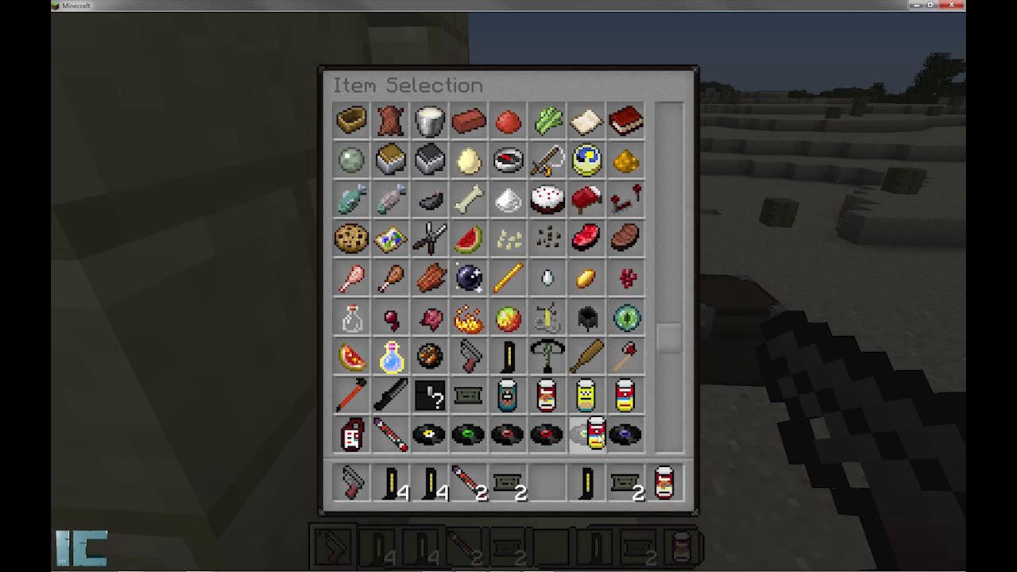
click(595, 433)
click(586, 483)
click(620, 436)
click(665, 483)
click(626, 437)
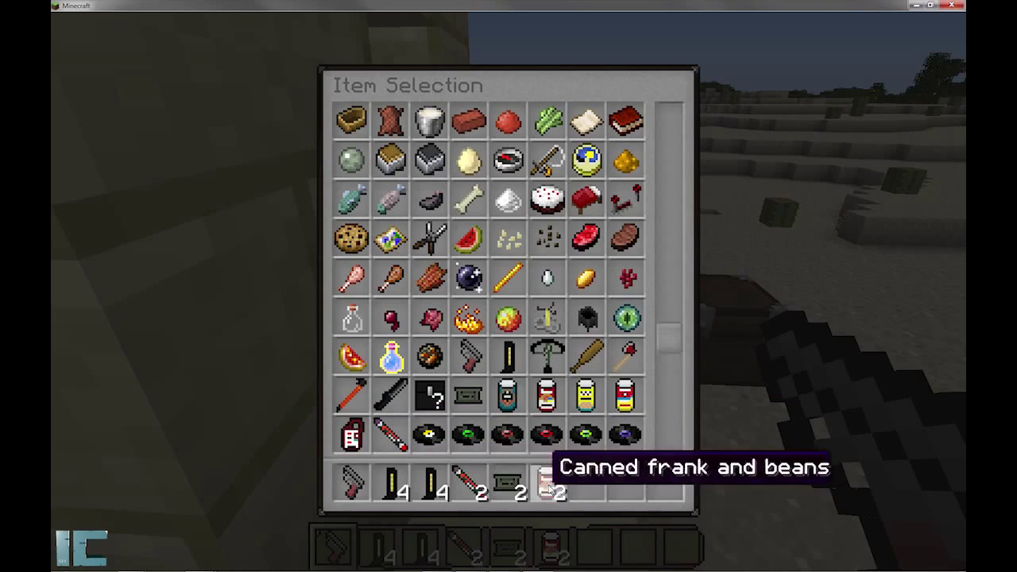
key(e)
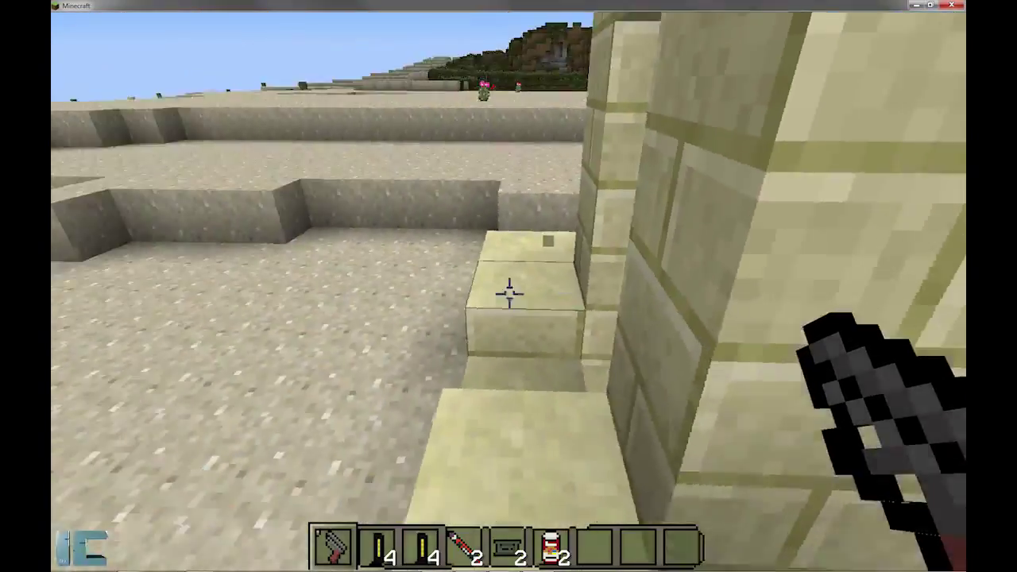
- Walk across the desert up to the distant chest
key(w)
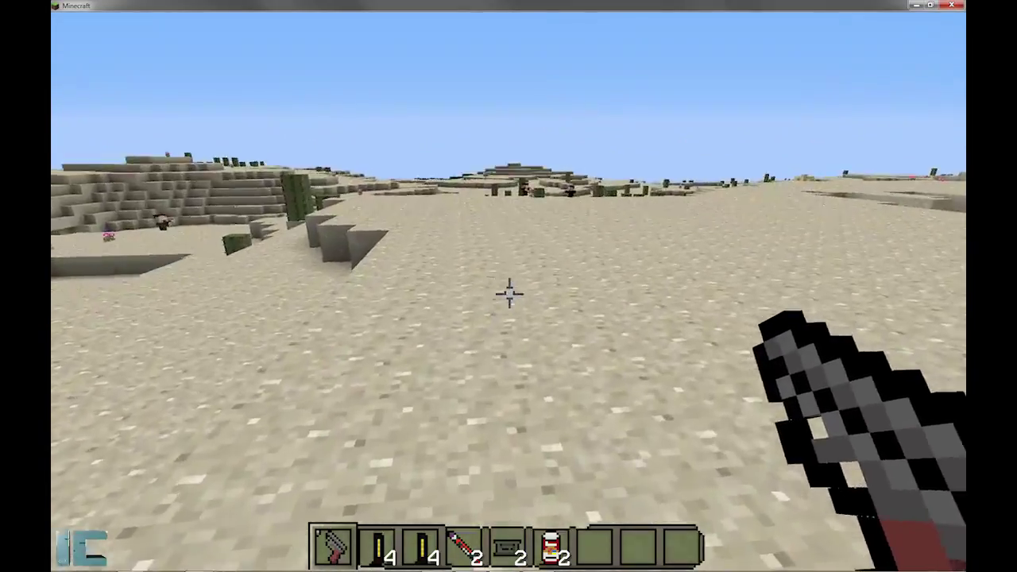
key(w)
scroll(509, 293, down, 1)
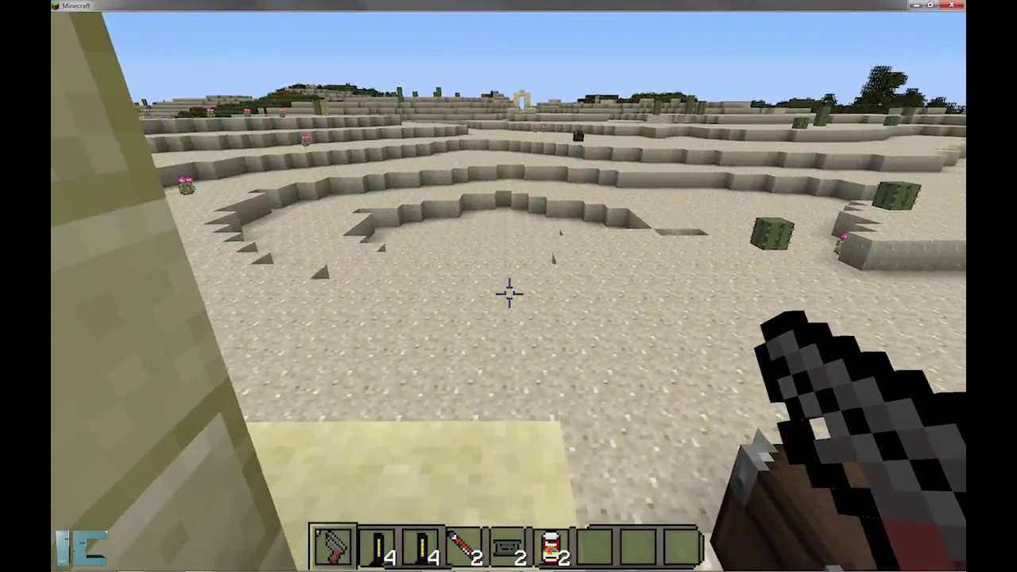
key(w)
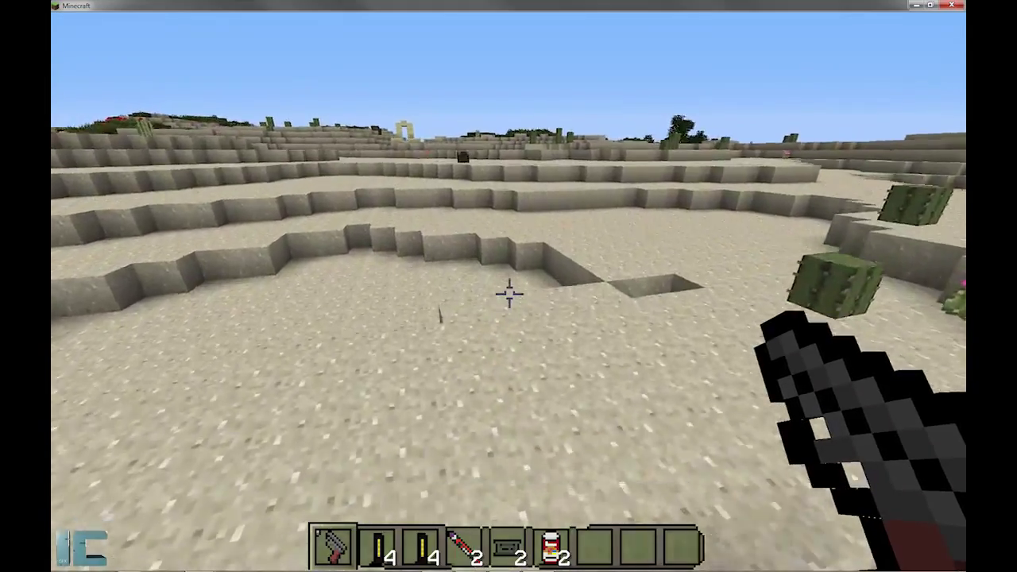
key(w)
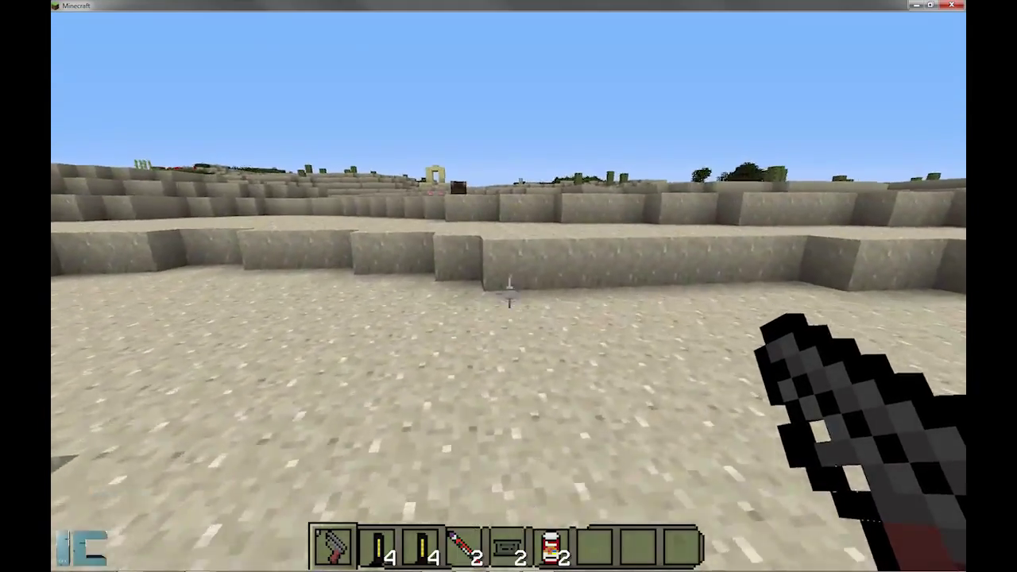
key(w)
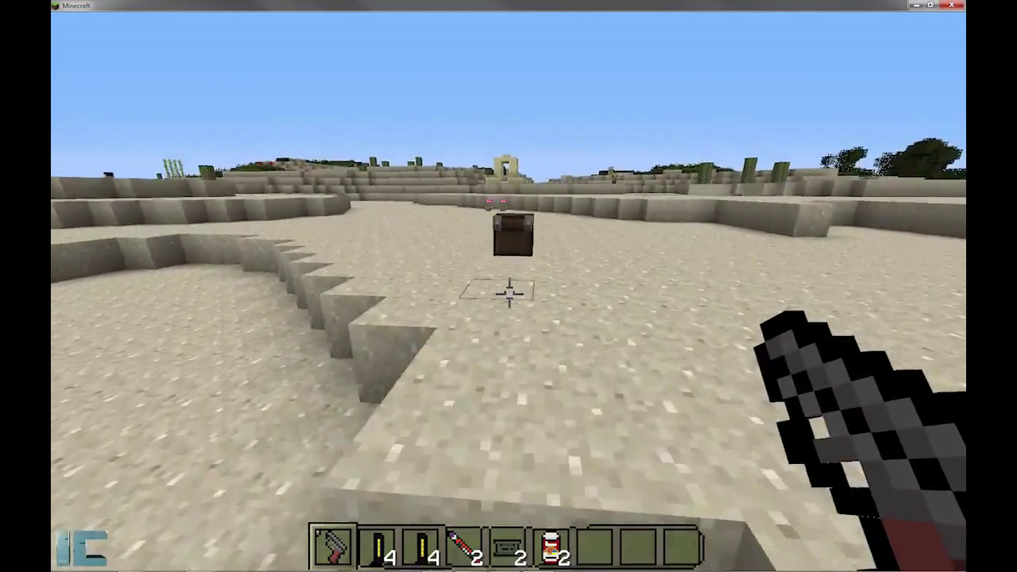
- Loot the canned sardines from the chest and walk back to the sandstone temple
right_click(509, 293)
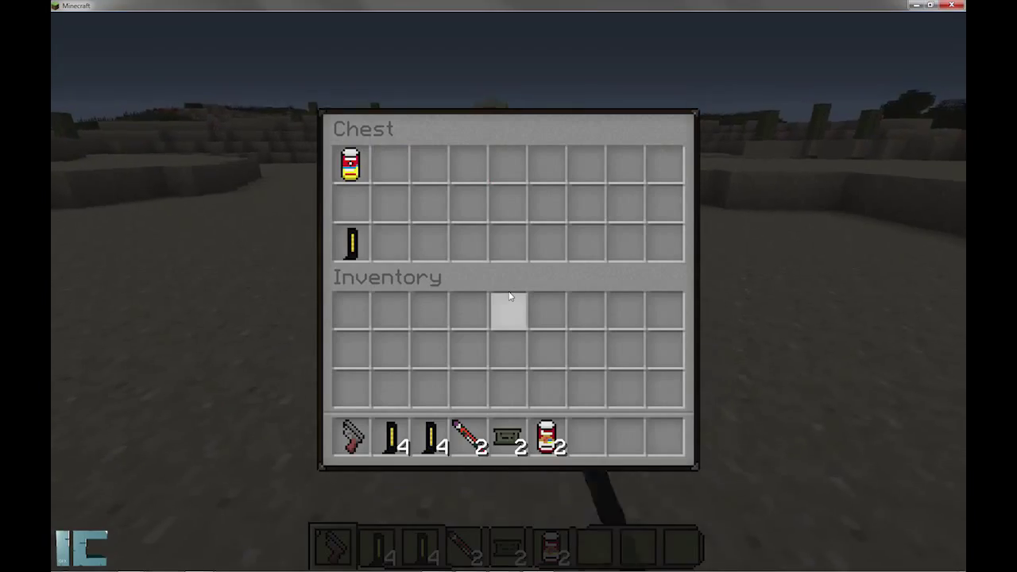
shift+click(350, 164)
key(e)
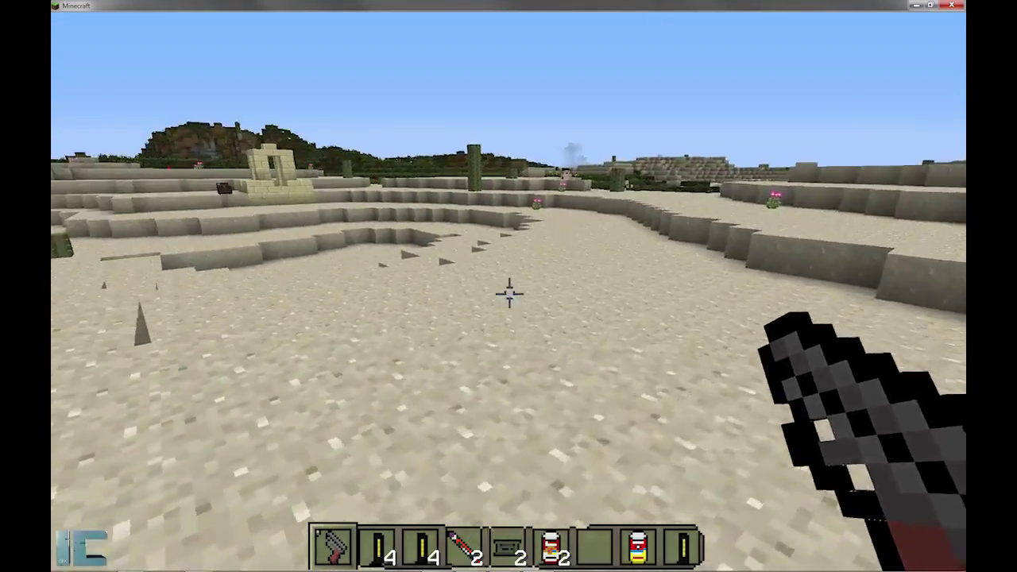
key(w)
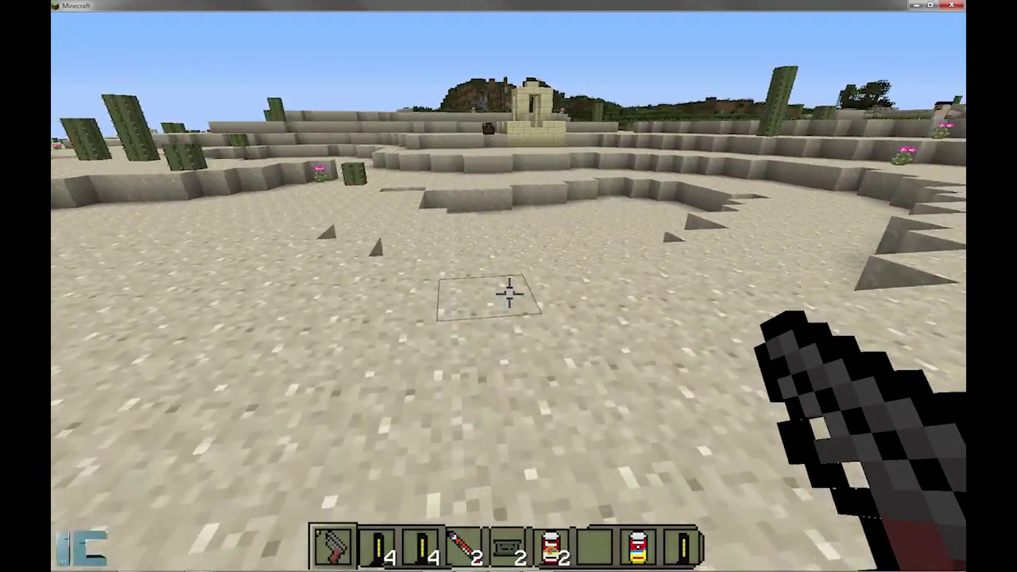
key(w)
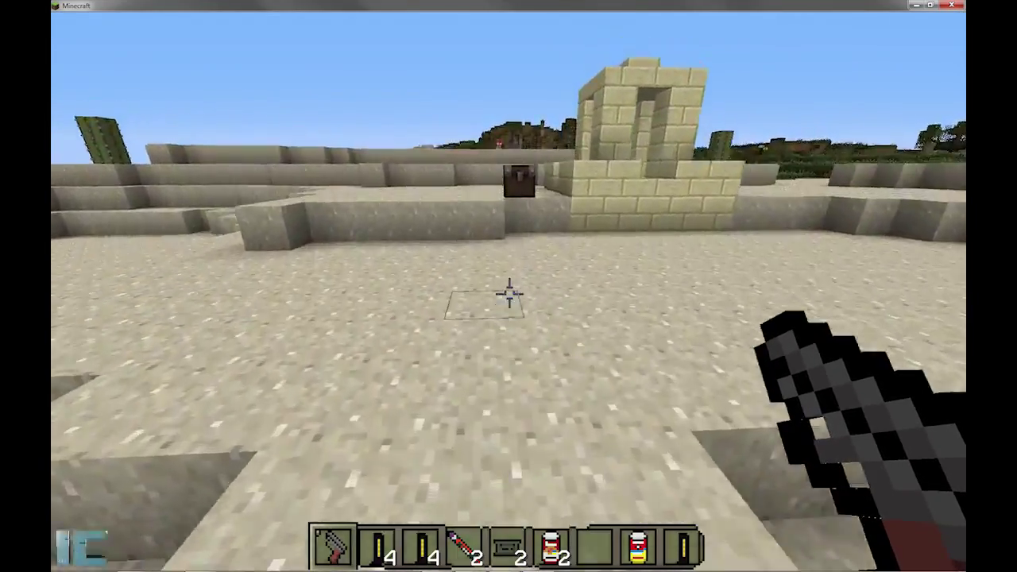
key(w)
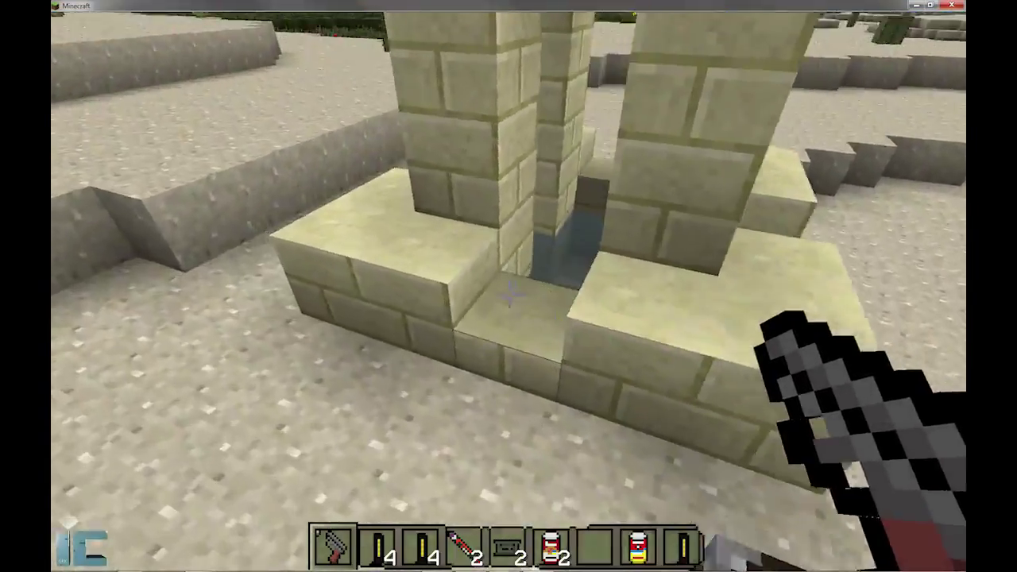